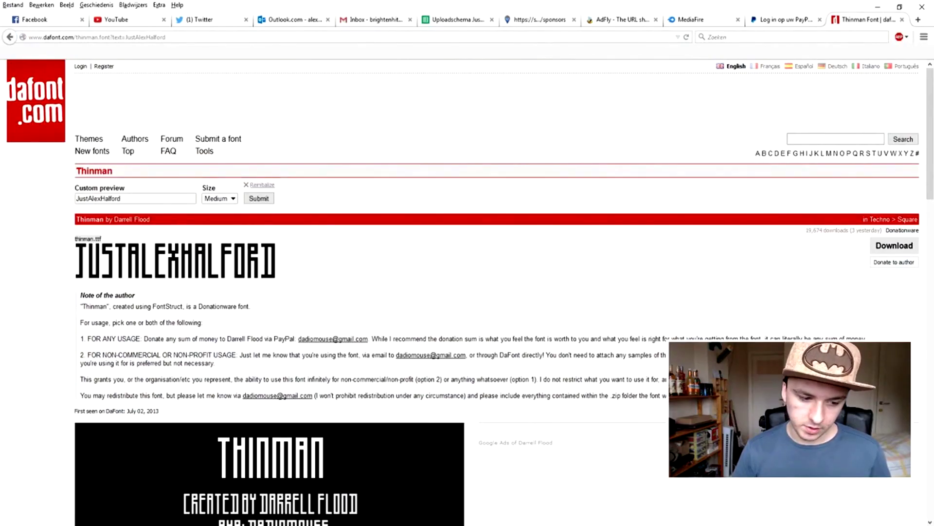
# Step: Launch Vegas Pro 13 and place a Titles & Text generator clip on the timeline
pyautogui.click(86, 340)
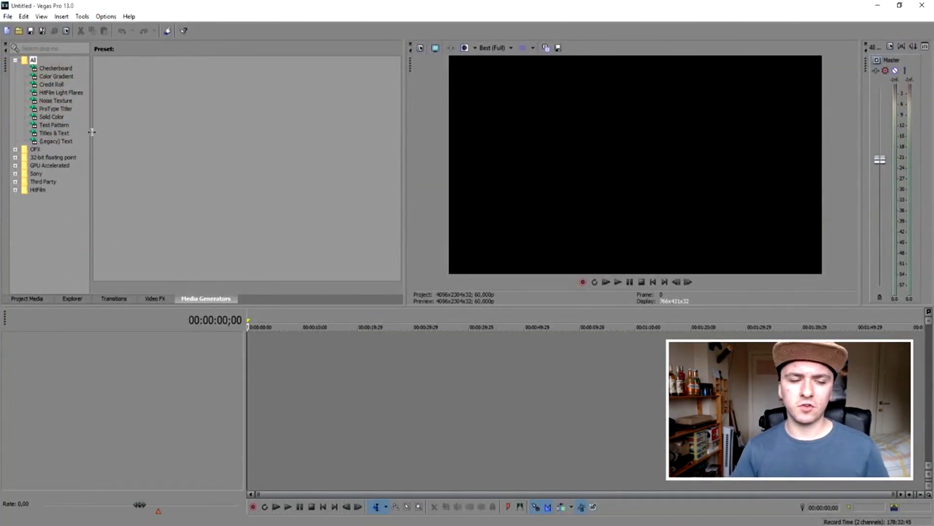
pyautogui.click(66, 133)
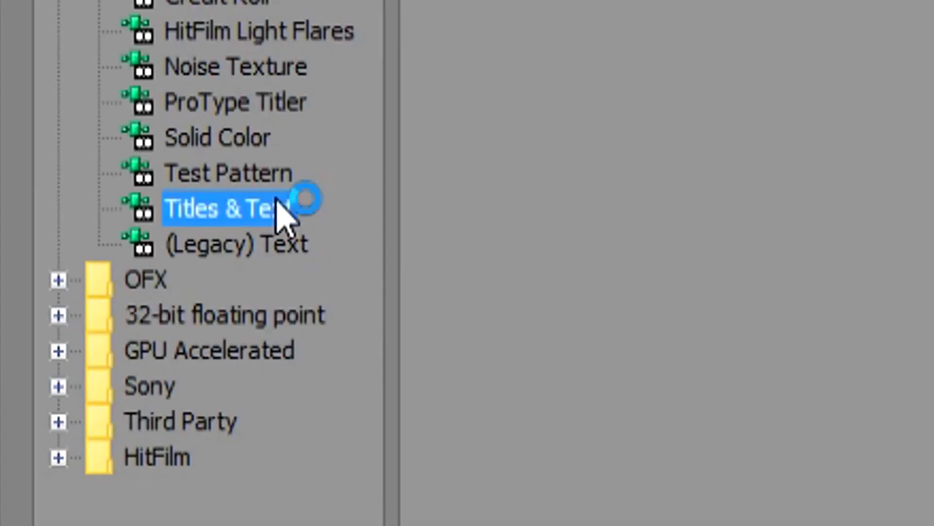
pyautogui.moveTo(229, 208); pyautogui.dragTo(294, 351)
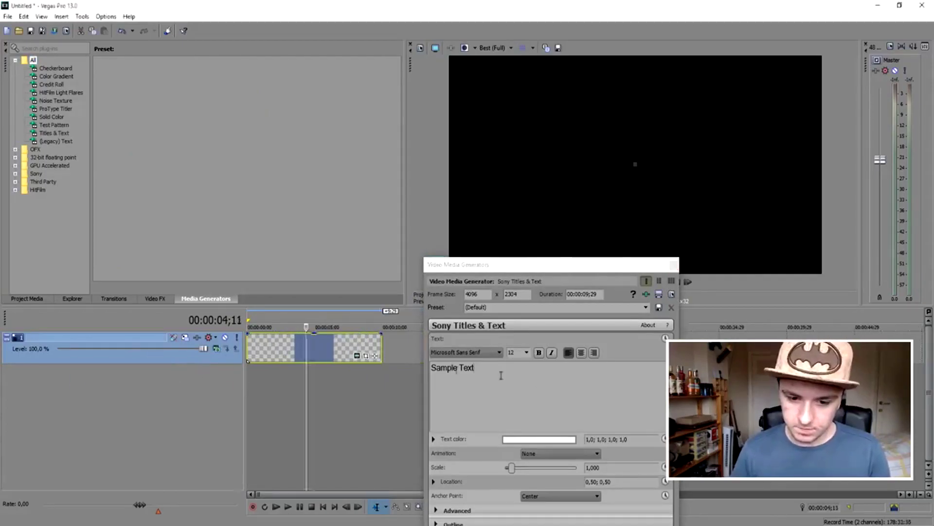
# Step: Select the 'Sample Text' placeholder in the title editor and begin typing the channel name
pyautogui.moveTo(475, 369); pyautogui.dragTo(431, 369)
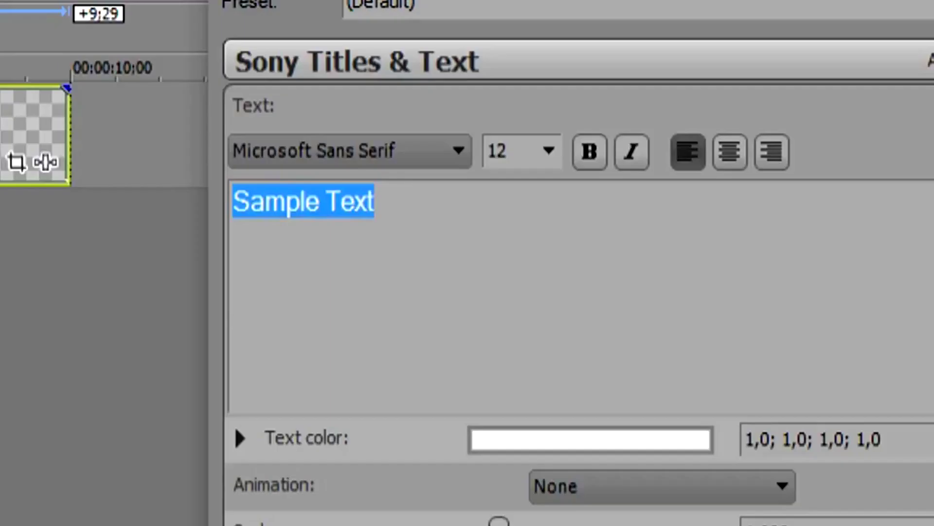
pyautogui.write('JustA')
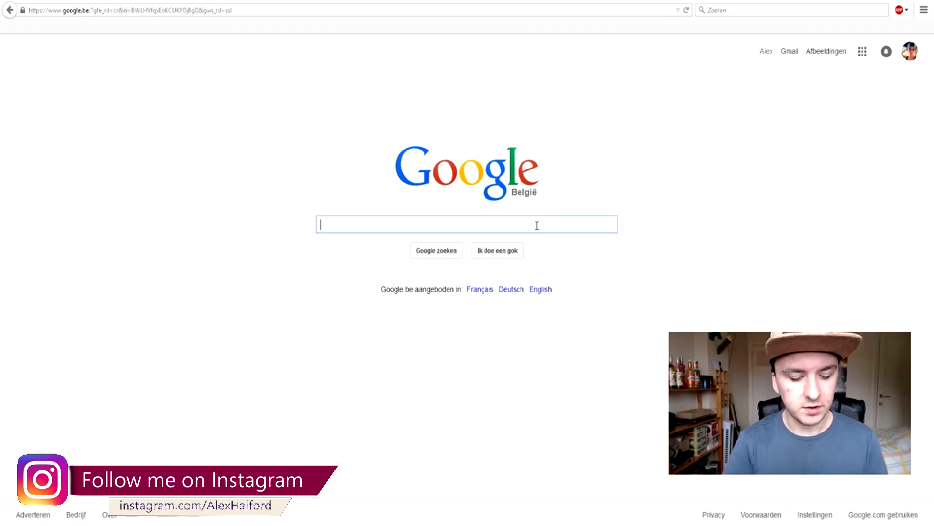
# Step: Search Google for 'dafont' and open the DaFont homepage
pyautogui.write('dafont')
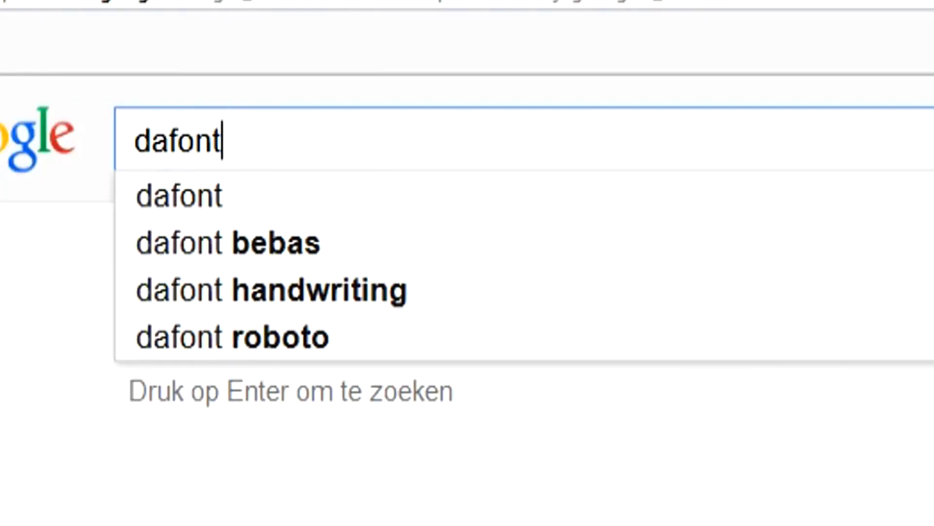
pyautogui.press('Return')
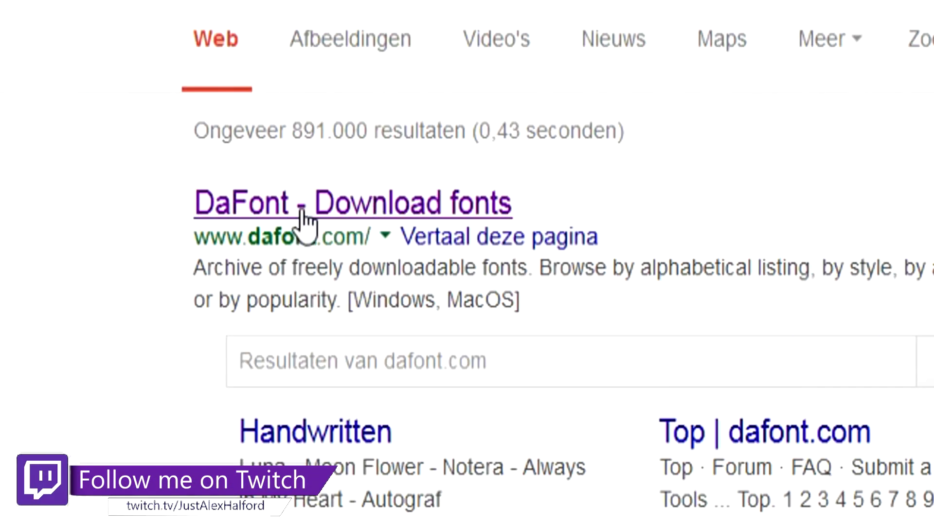
pyautogui.click(303, 212)
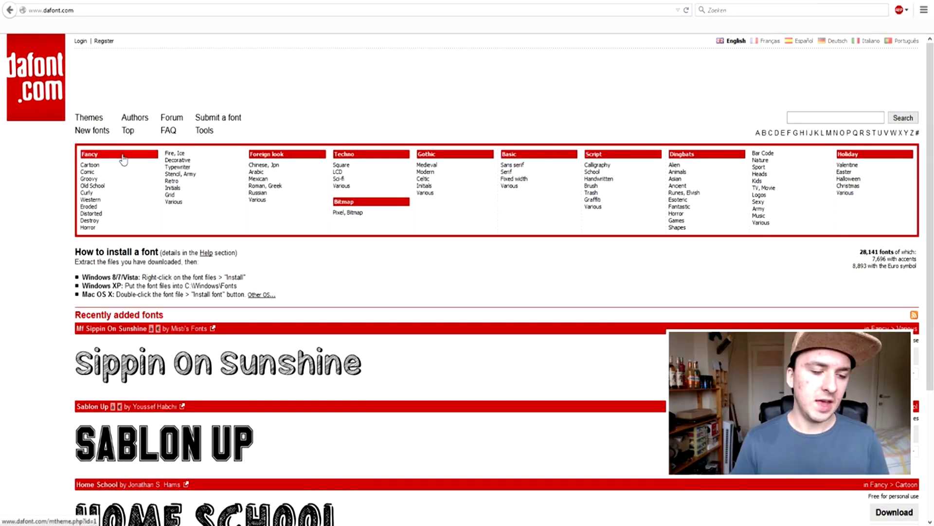
pyautogui.scroll(-2, 122, 157)
pyautogui.scroll(-2, 123, 159)
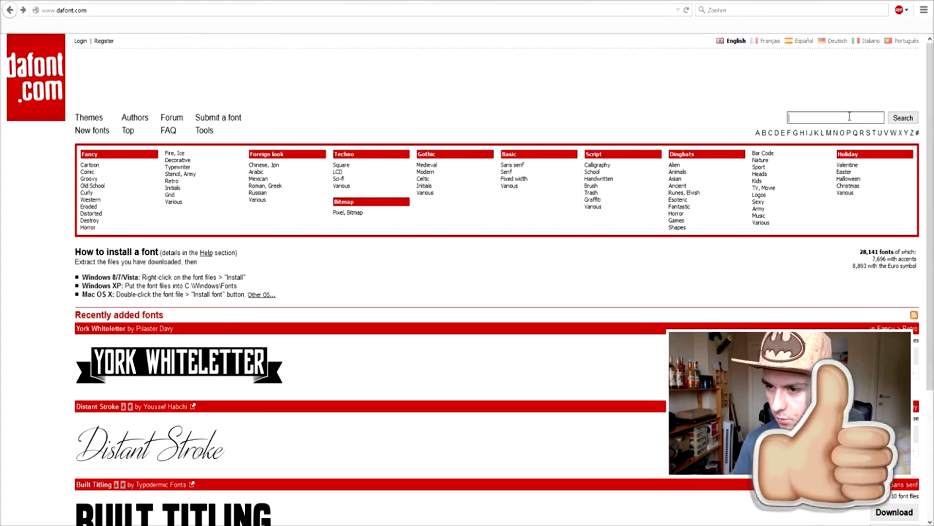
# Step: Search DaFont for 'thin' fonts
pyautogui.click(850, 116)
pyautogui.write('thin')
pyautogui.press('Return')
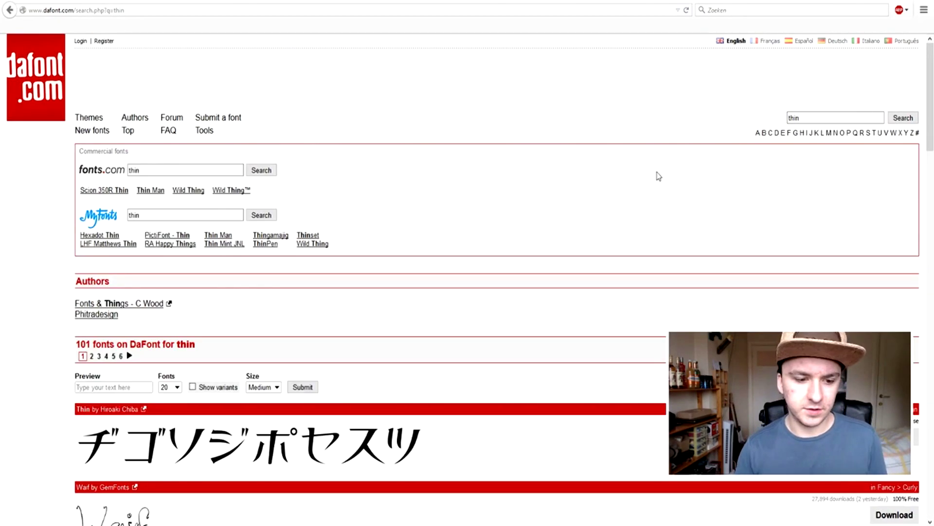
pyautogui.scroll(-15, 361, 179)
pyautogui.scroll(-5, 233, 223)
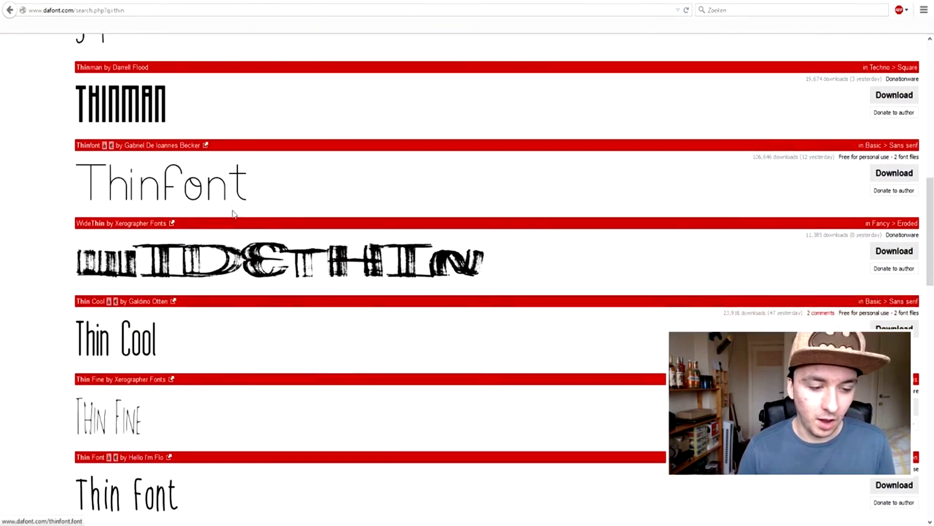
pyautogui.scroll(9, 232, 212)
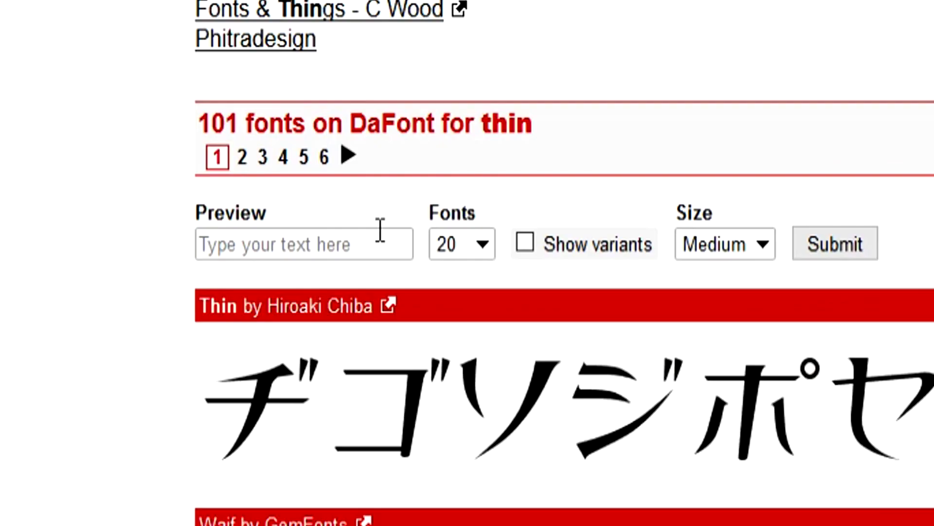
# Step: Preview the results with the channel name as custom text and browse to the Thinman font
pyautogui.click(253, 244)
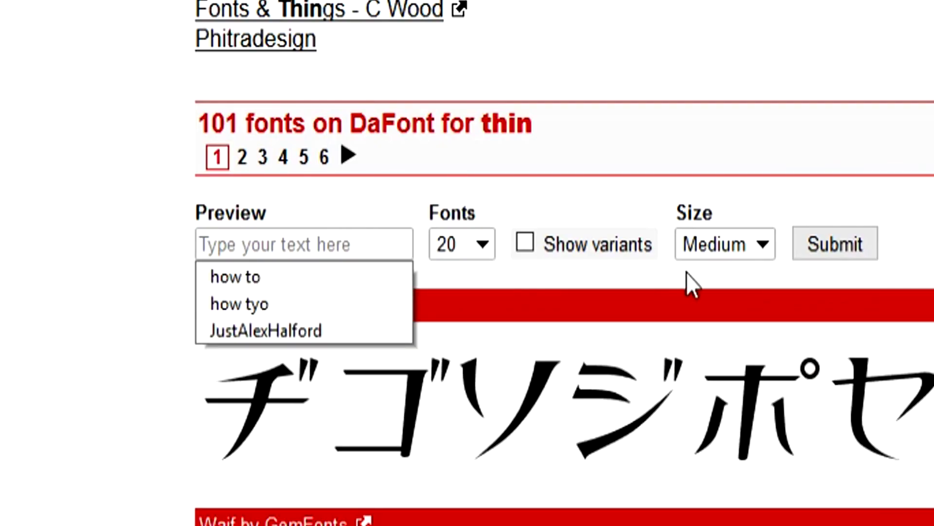
pyautogui.write('Just')
pyautogui.press('Down')
pyautogui.press('Return')
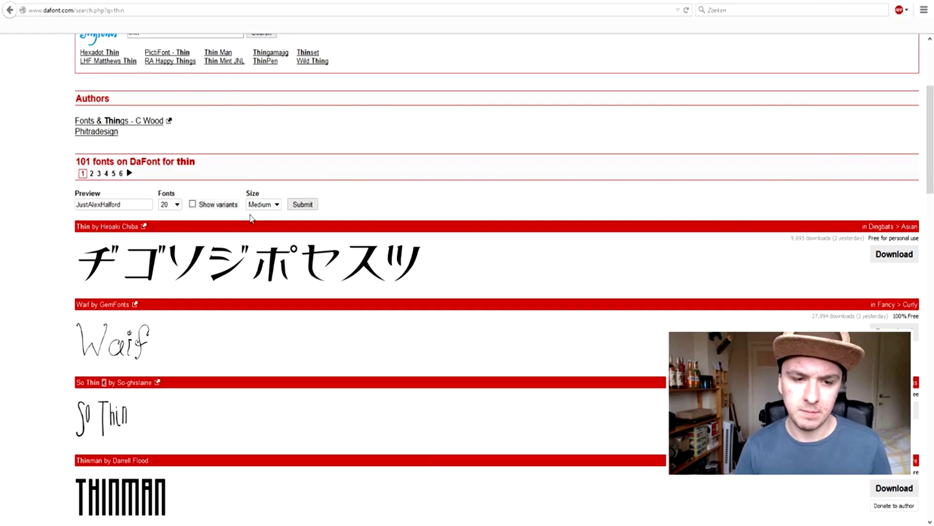
pyautogui.press('Return')
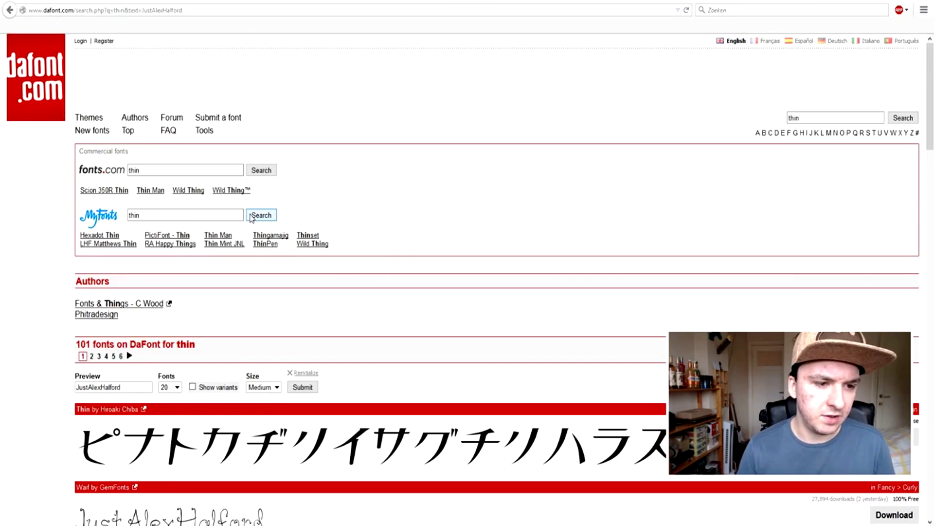
pyautogui.scroll(-10, 269, 218)
pyautogui.scroll(-7, 269, 218)
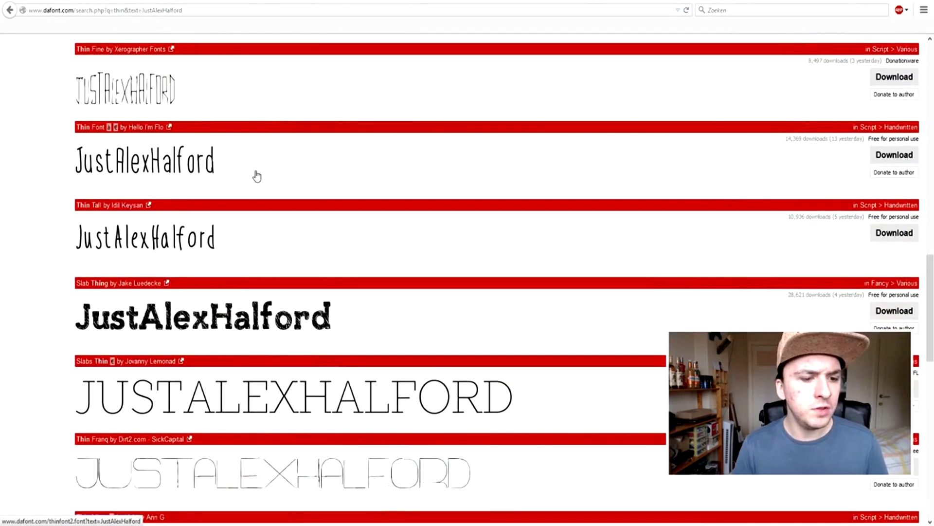
pyautogui.scroll(-3, 257, 176)
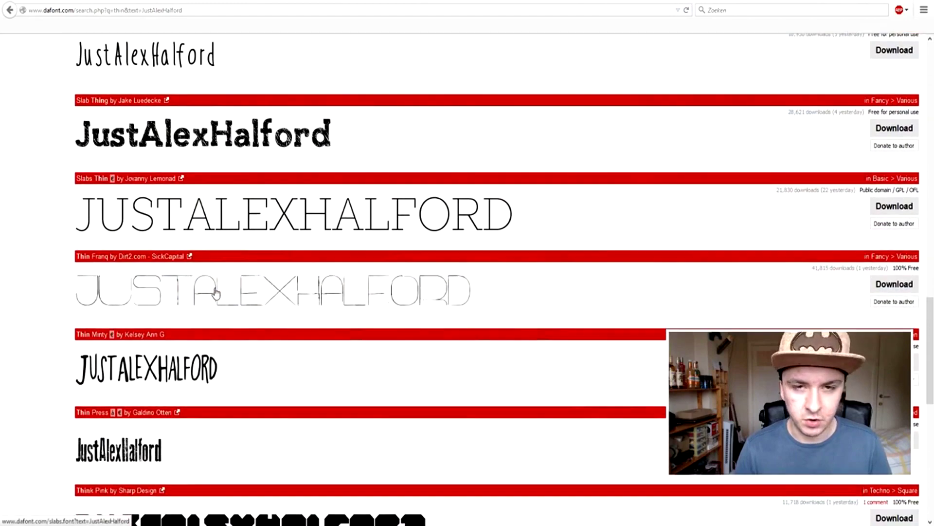
pyautogui.scroll(-6, 215, 292)
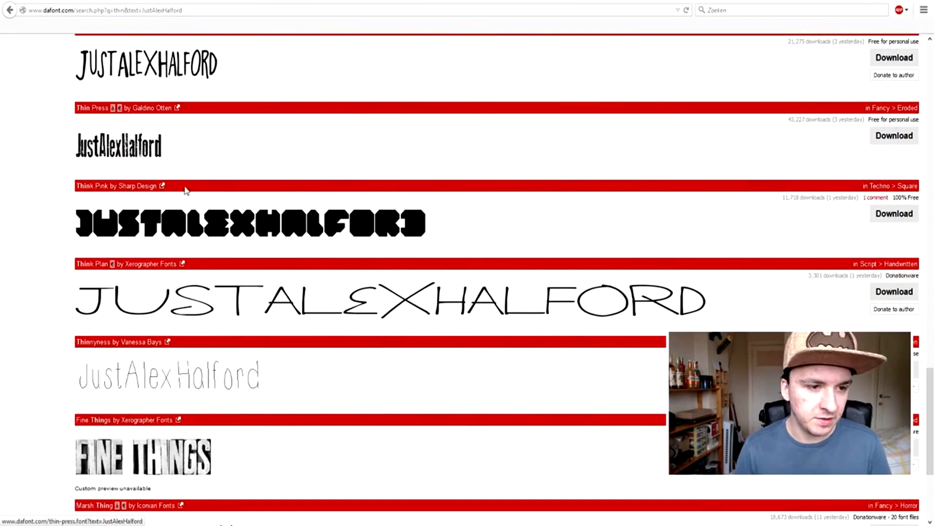
pyautogui.scroll(-4, 203, 382)
pyautogui.scroll(13, 204, 380)
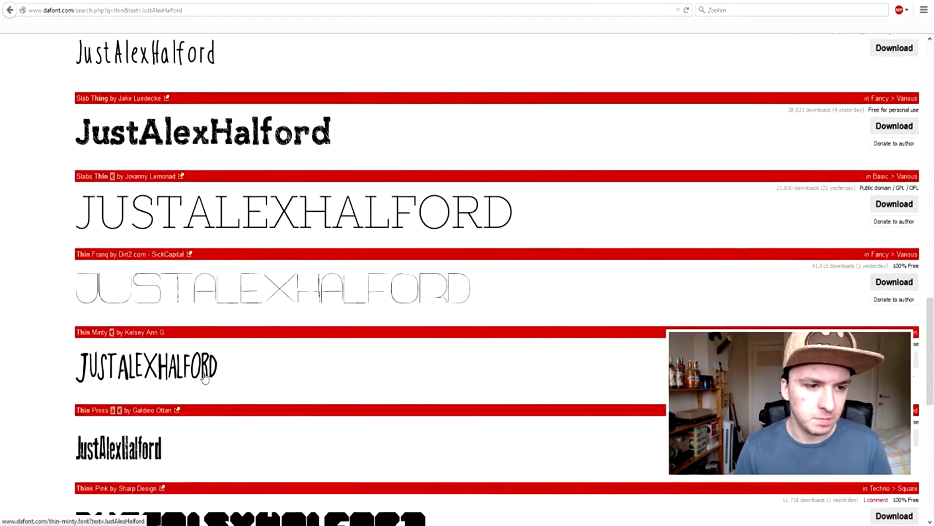
pyautogui.scroll(8, 205, 376)
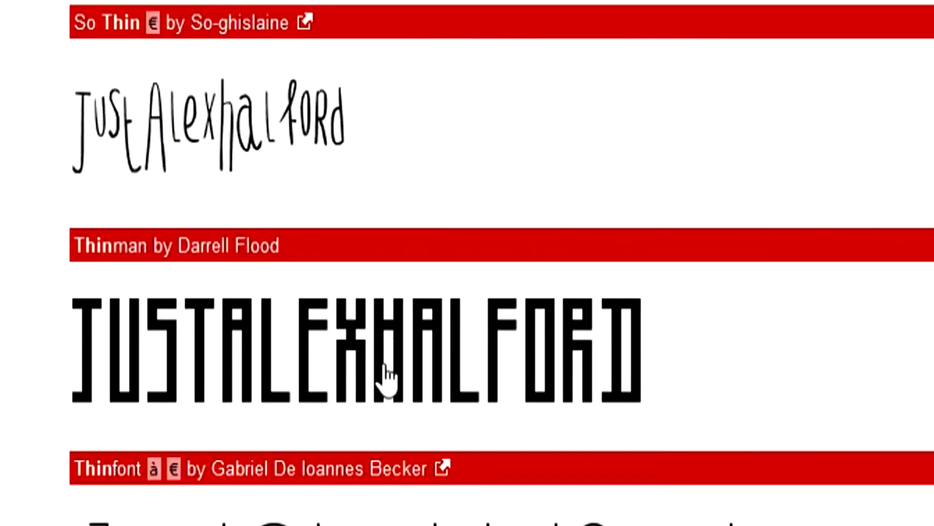
# Step: Download thinman.zip from the Thinman font page, opening it with WinRAR archiver
pyautogui.click(387, 378)
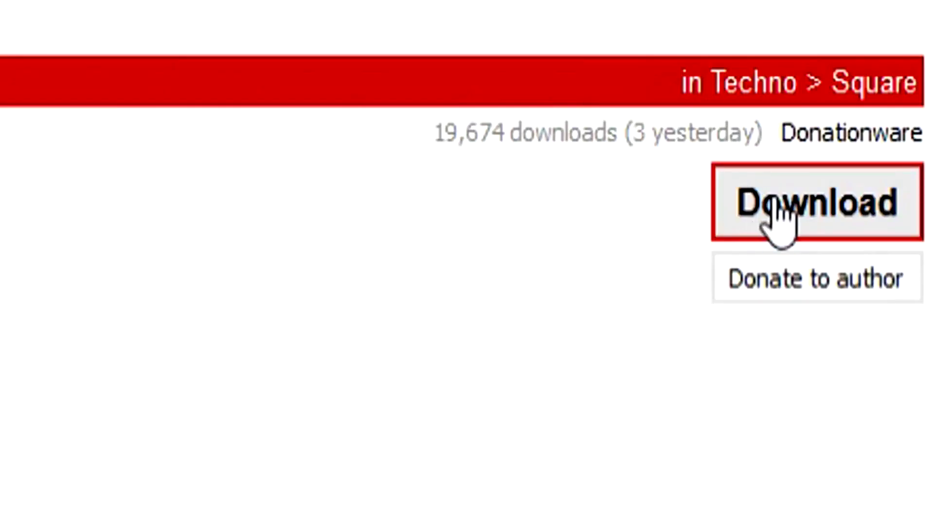
pyautogui.click(885, 230)
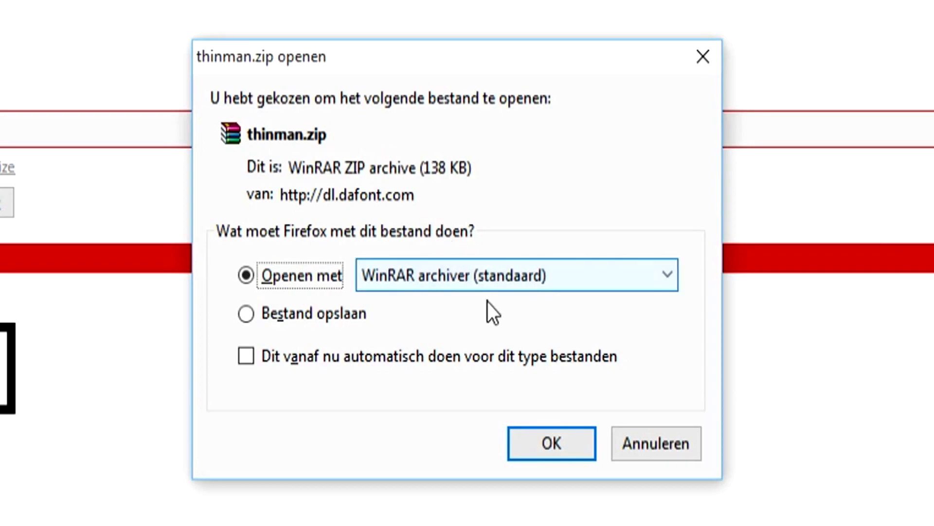
pyautogui.click(559, 441)
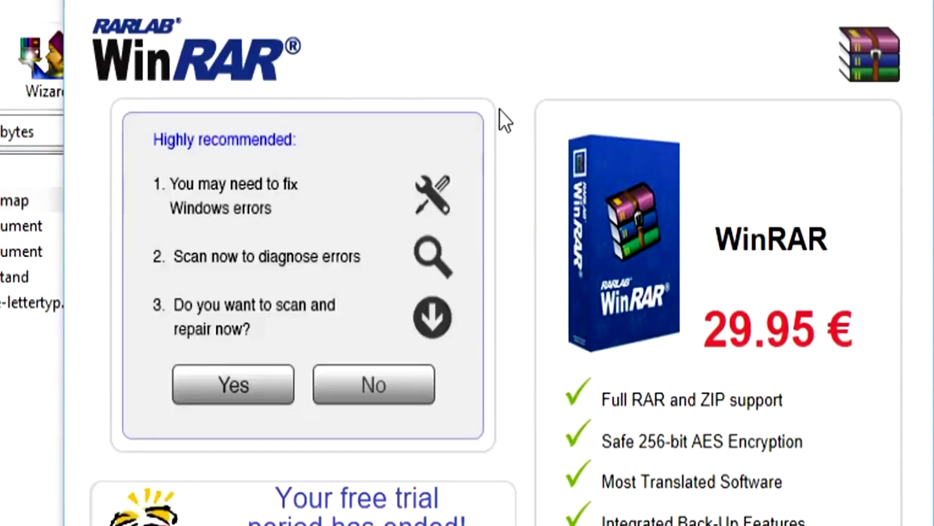
# Step: Dismiss the WinRAR reminder and open thinman.ttf in the Thinman Regular font preview
pyautogui.press('Escape')
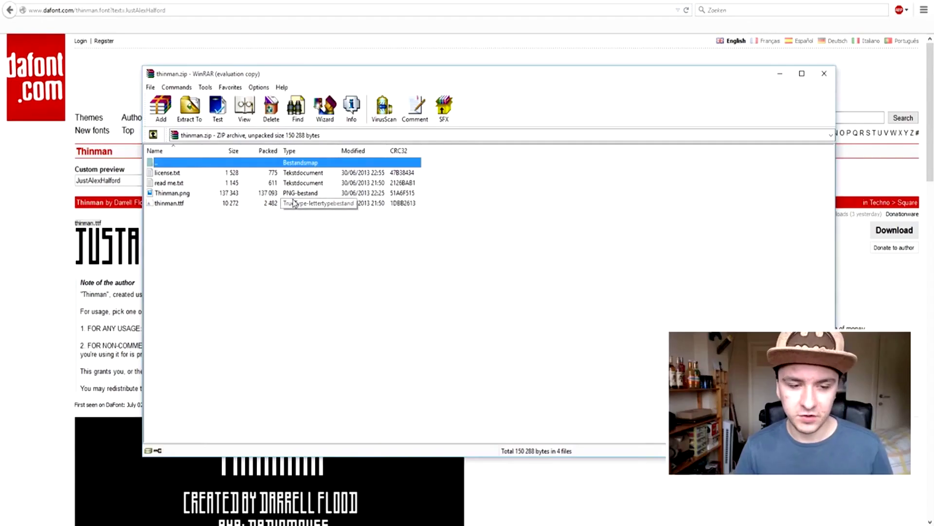
pyautogui.click(238, 216)
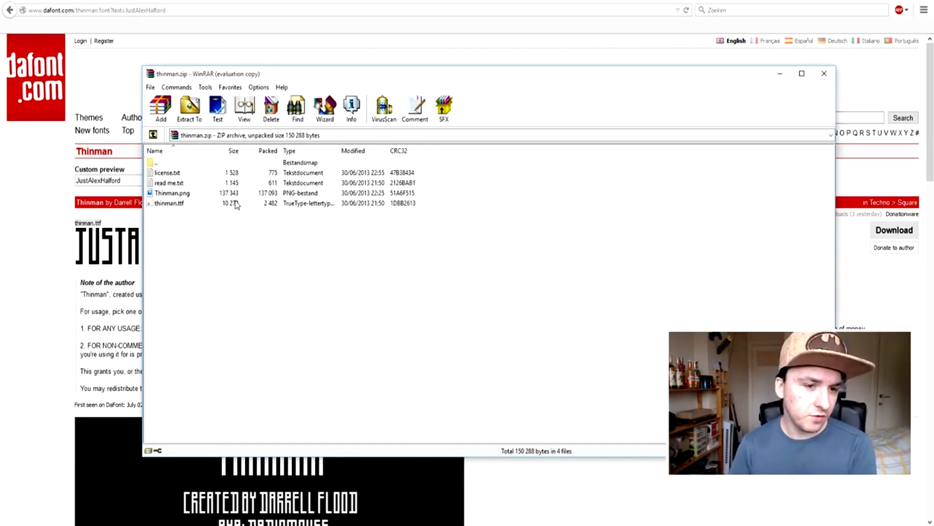
pyautogui.doubleClick(171, 205)
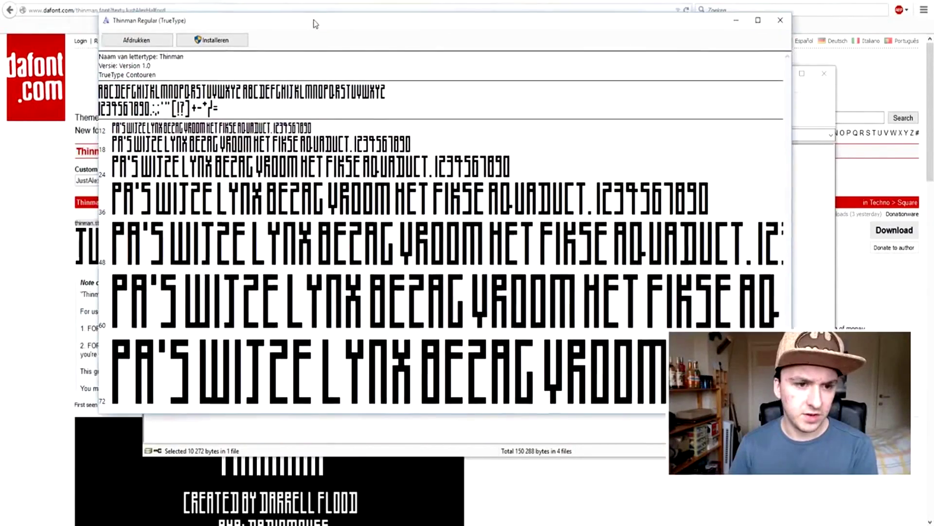
# Step: Install the Thinman font from the Windows Font Viewer
pyautogui.moveTo(315, 24); pyautogui.dragTo(346, 24)
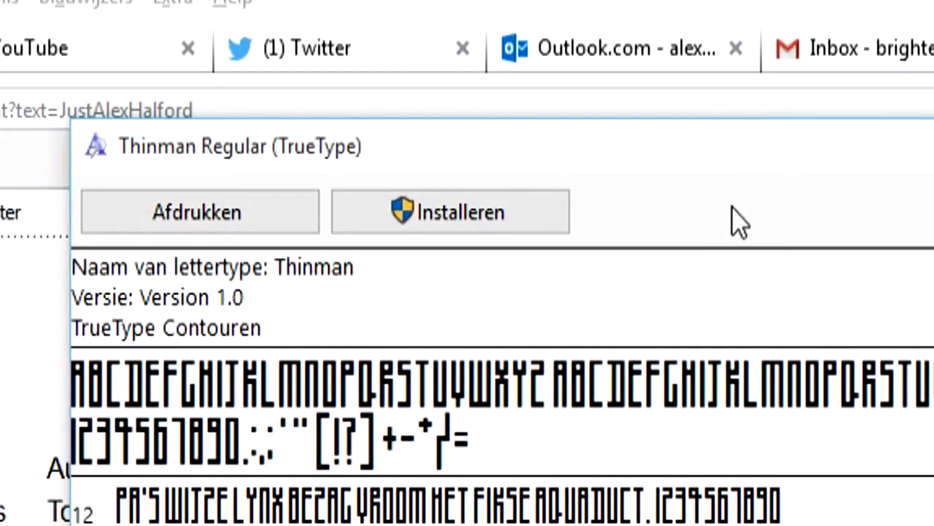
pyautogui.click(240, 42)
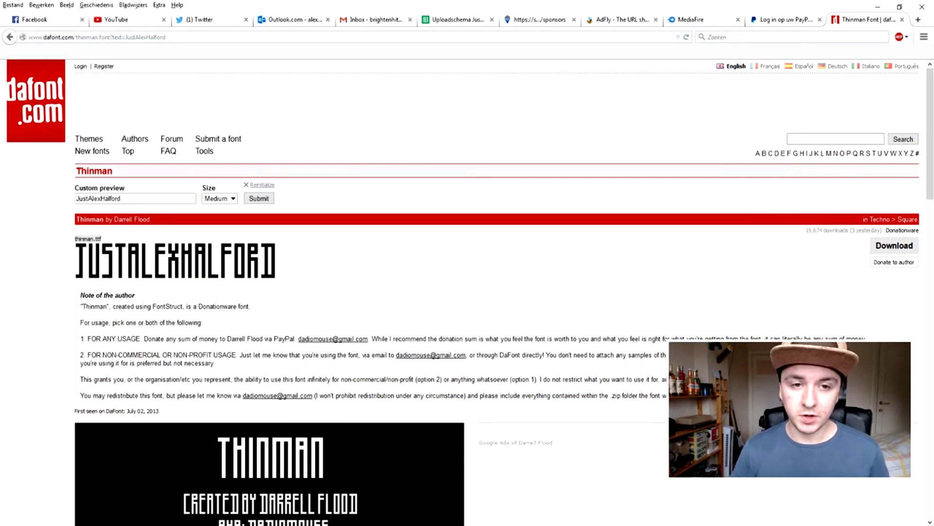
# Step: Close Vegas Pro without saving the untitled project
pyautogui.rightClick(247, 524)
pyautogui.click(246, 512)
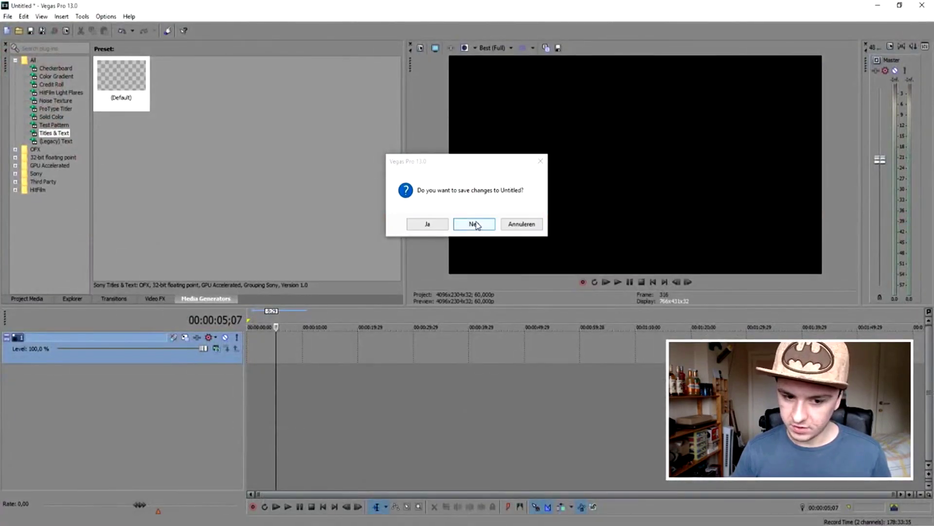
pyautogui.click(475, 224)
# Step: Relaunch Vegas Pro 13 and add a Titles & Text event to the timeline
pyautogui.press('super')
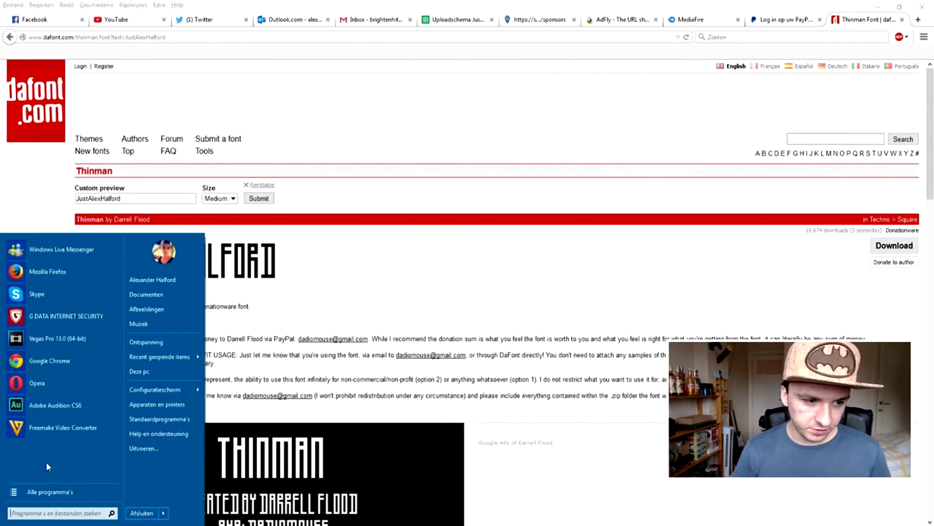
pyautogui.click(85, 339)
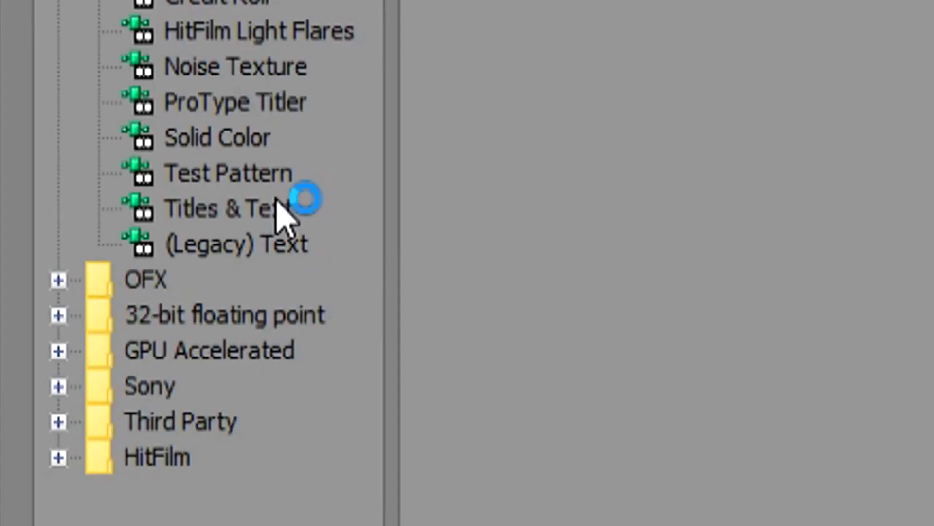
pyautogui.click(65, 132)
pyautogui.moveTo(281, 211); pyautogui.dragTo(933, 525)
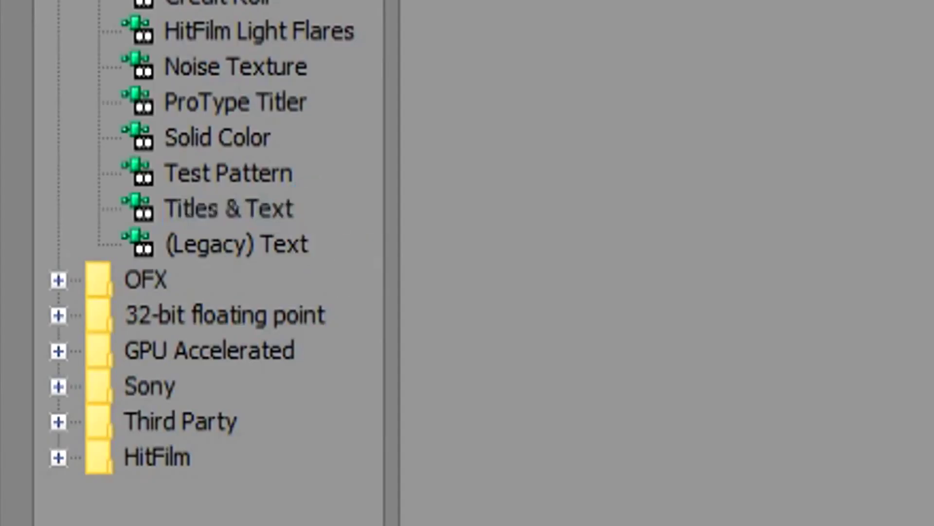
pyautogui.moveTo(248, 342); pyautogui.dragTo(278, 344)
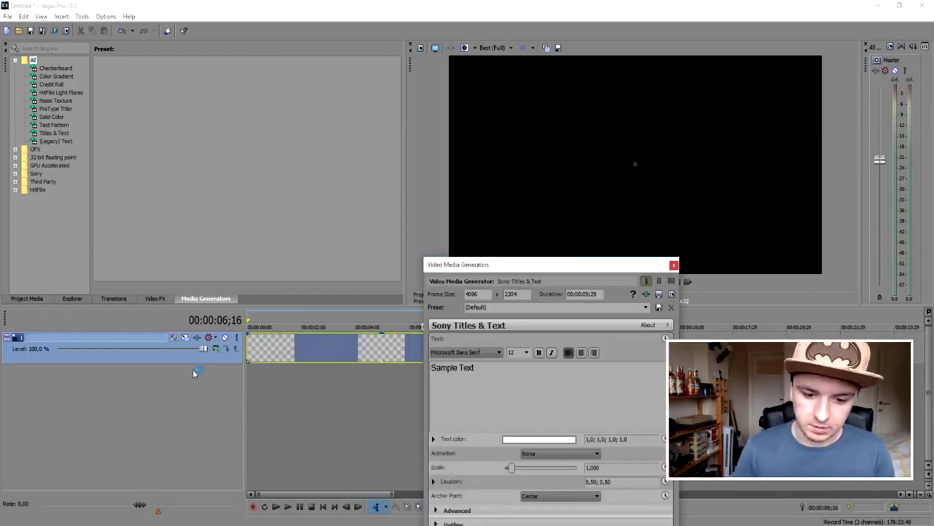
# Step: Replace 'Sample Text' with the channel name, enlarge it to scale 3,224, and select it for restyling
pyautogui.scroll(-3, 272, 382)
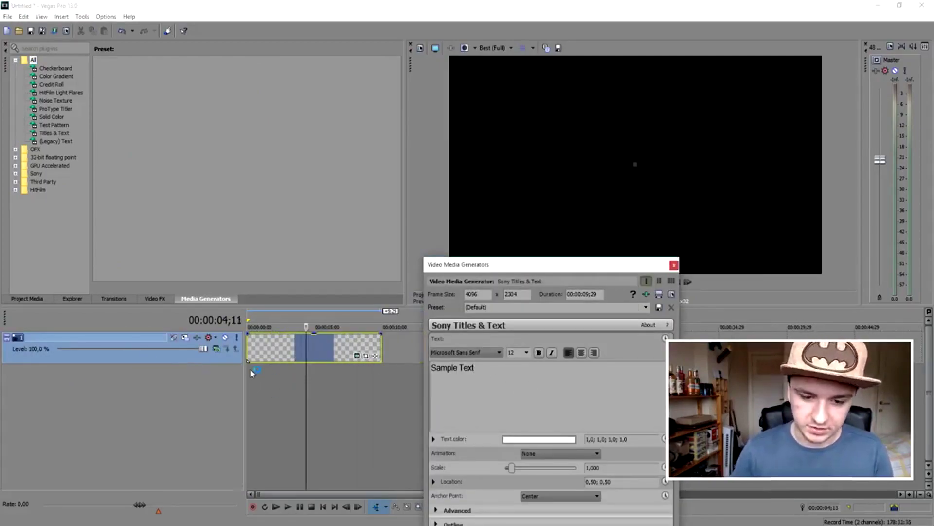
pyautogui.hotkey('ctrl', 'a')
pyautogui.write('JustAle')
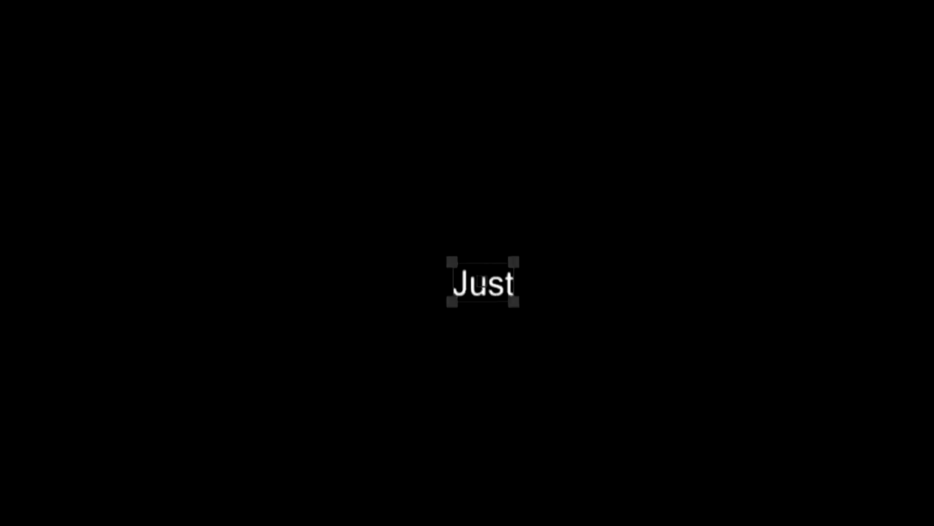
pyautogui.write('xHalford')
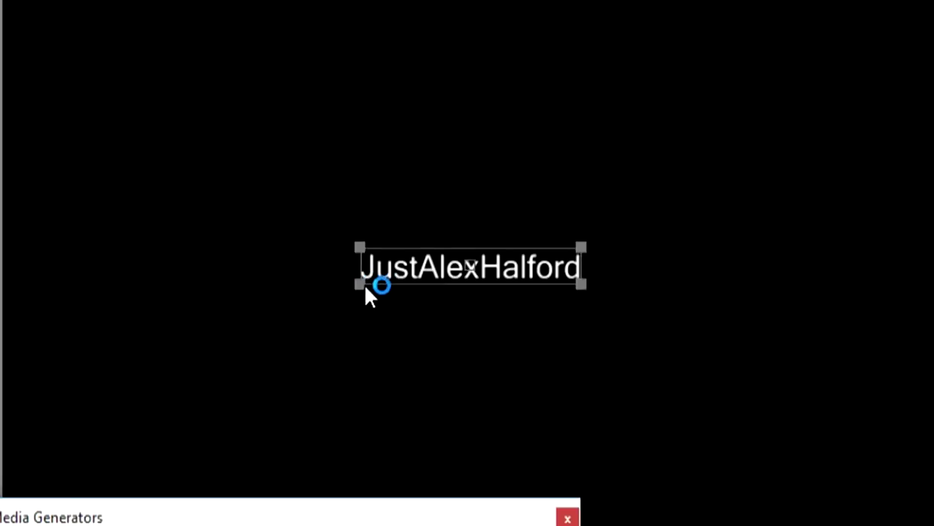
pyautogui.moveTo(594, 175); pyautogui.dragTo(511, 212)
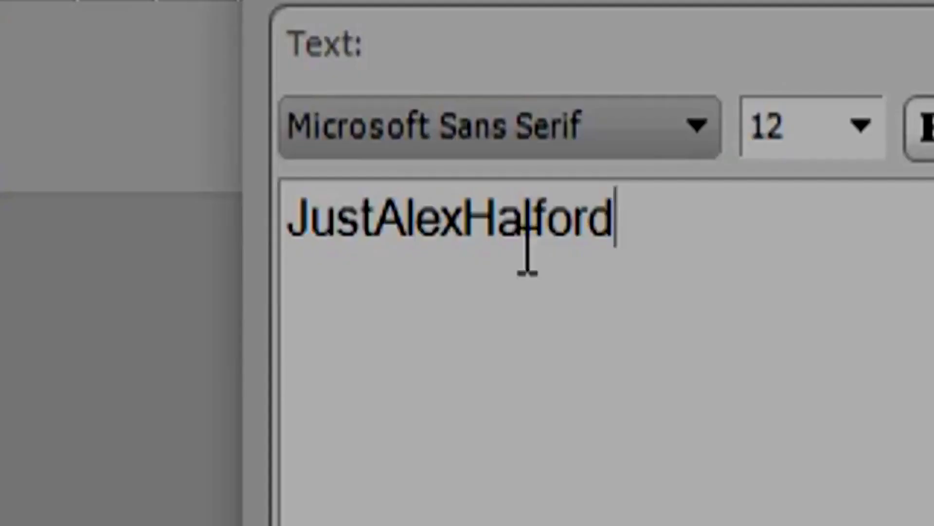
pyautogui.doubleClick(471, 372)
pyautogui.click(487, 354)
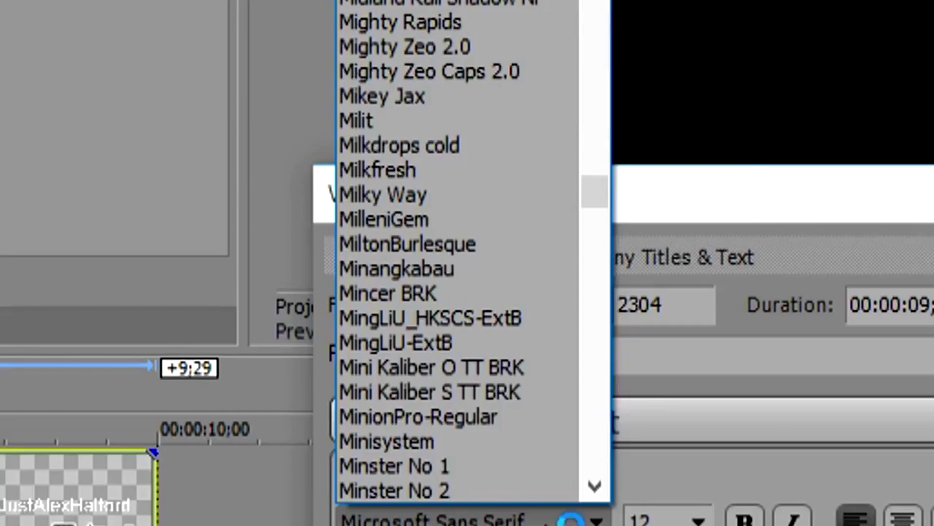
# Step: Set the title font to Thinman Regular, then return to the Thinman page in Firefox
pyautogui.scroll(-20, 572, 519)
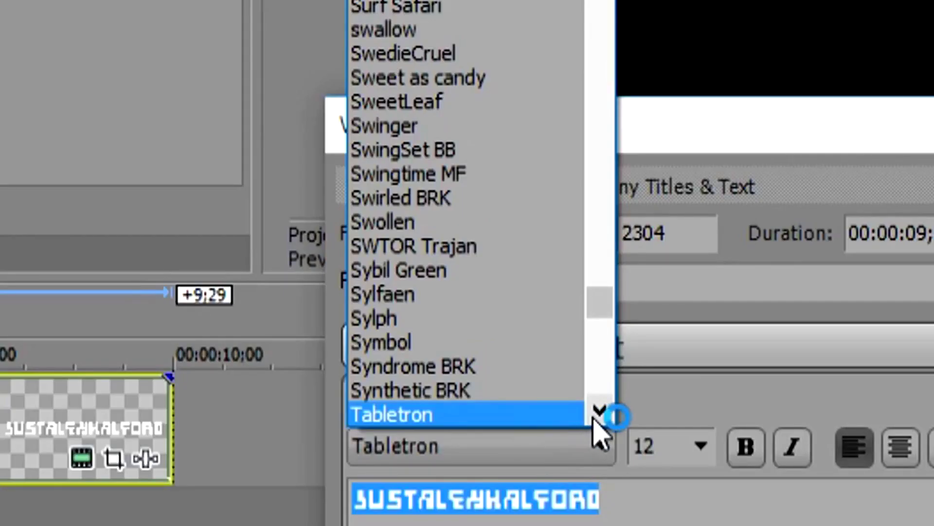
pyautogui.scroll(-6, 595, 429)
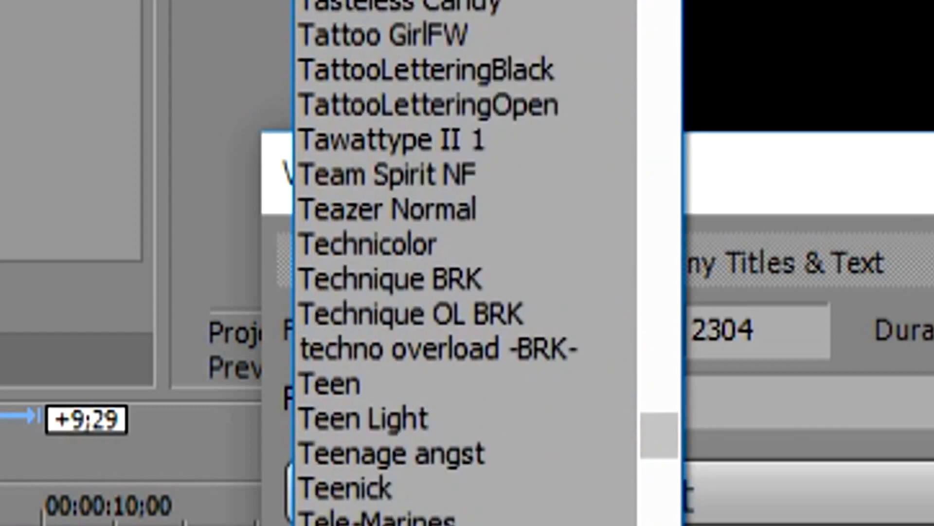
pyautogui.scroll(-3, 438, 262)
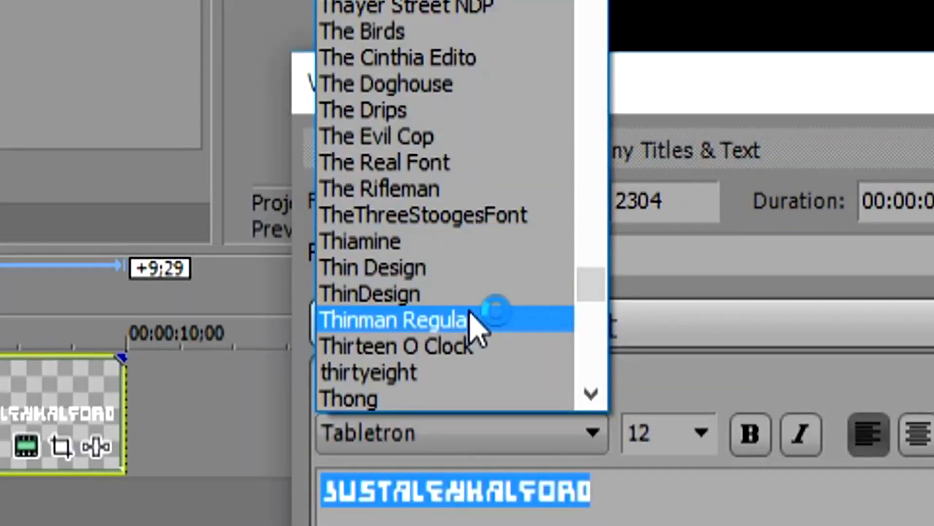
pyautogui.click(389, 320)
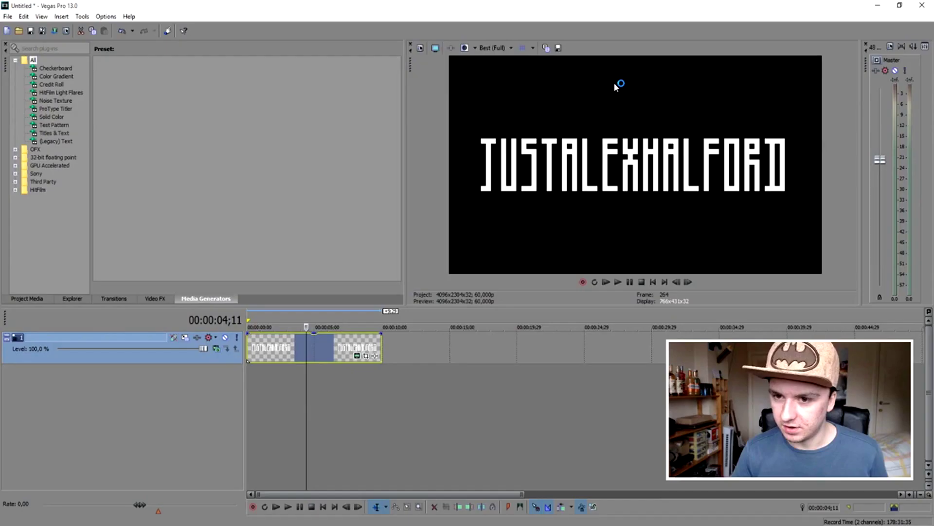
pyautogui.click(109, 524)
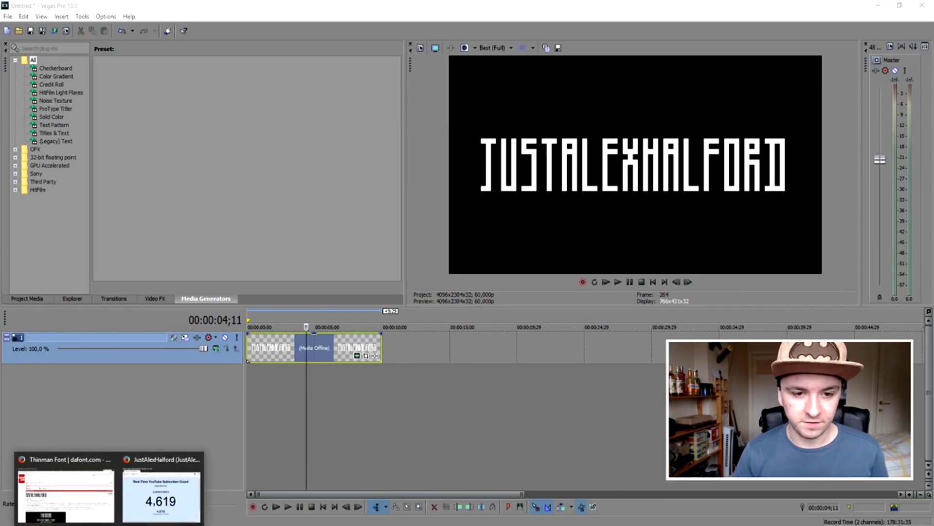
pyautogui.click(78, 502)
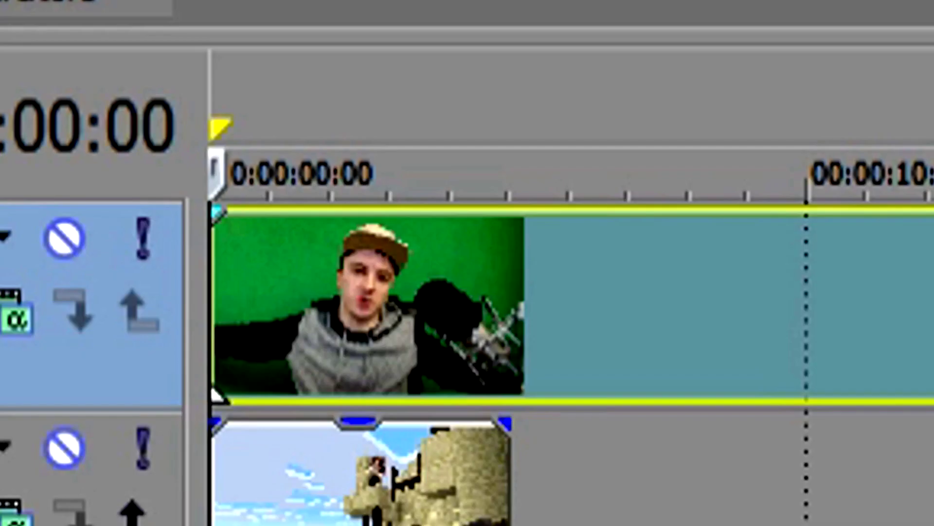
# Step: Trim the webcam clip to the Minecraft footage length and apply the Sony Cookie Cutter effect
pyautogui.moveTo(932, 204); pyautogui.dragTo(612, 205)
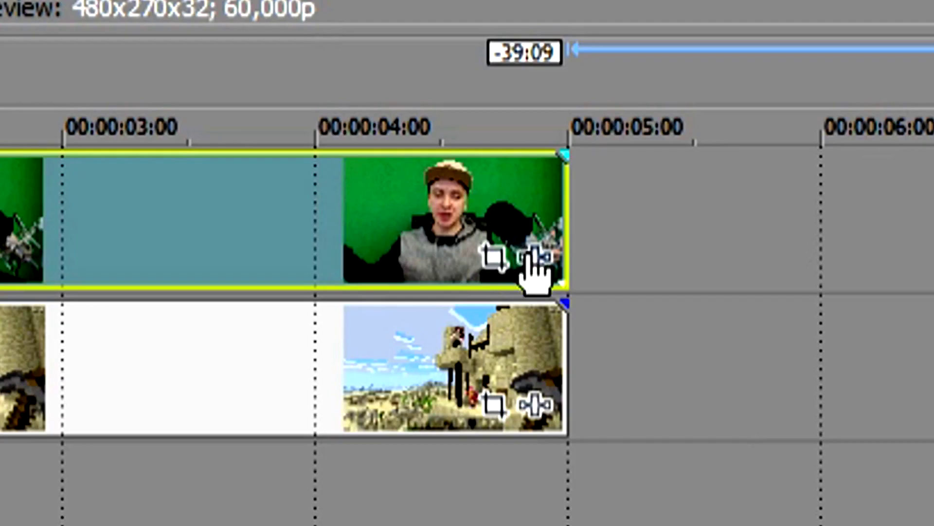
pyautogui.click(508, 325)
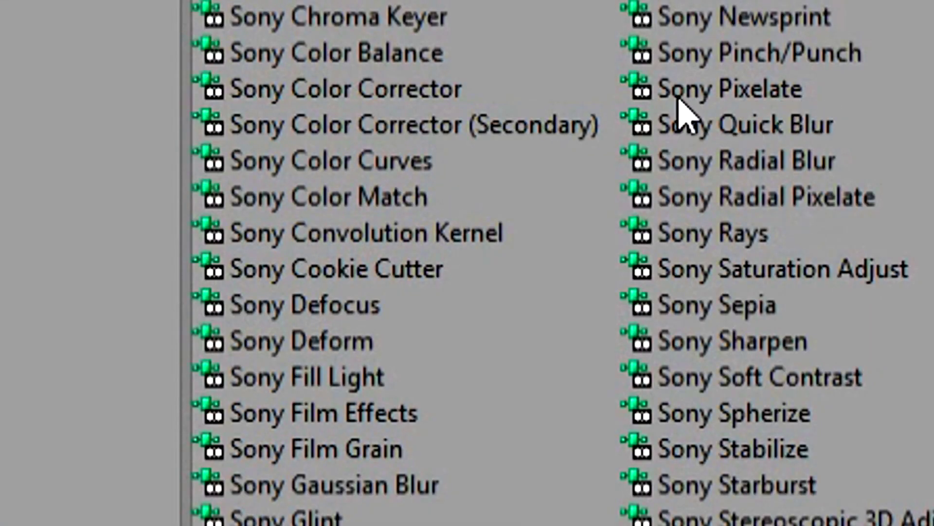
pyautogui.click(392, 34)
pyautogui.click(383, 274)
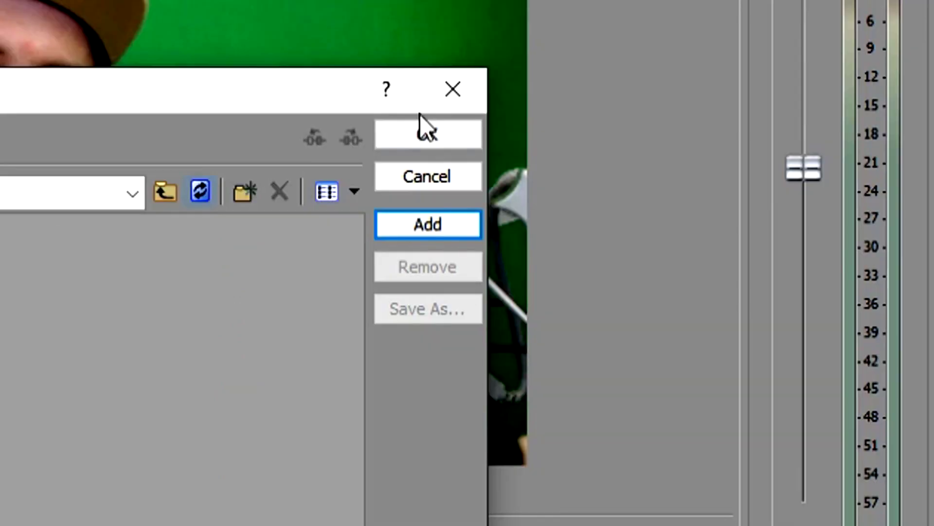
pyautogui.click(422, 127)
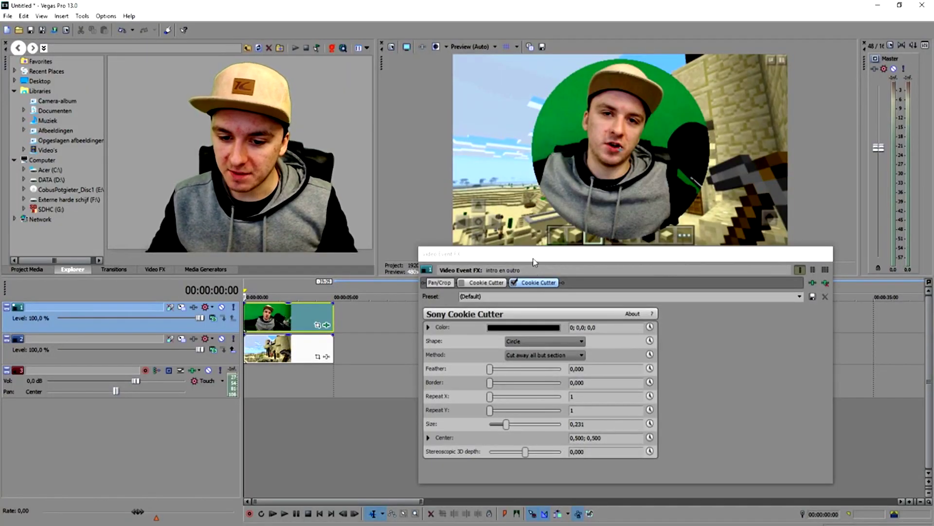
# Step: Cycle the Cookie Cutter shape through oval, rectangle, diamond, triangle, trapezoid and arrowhead, ending on Square
pyautogui.moveTo(534, 262); pyautogui.dragTo(513, 306)
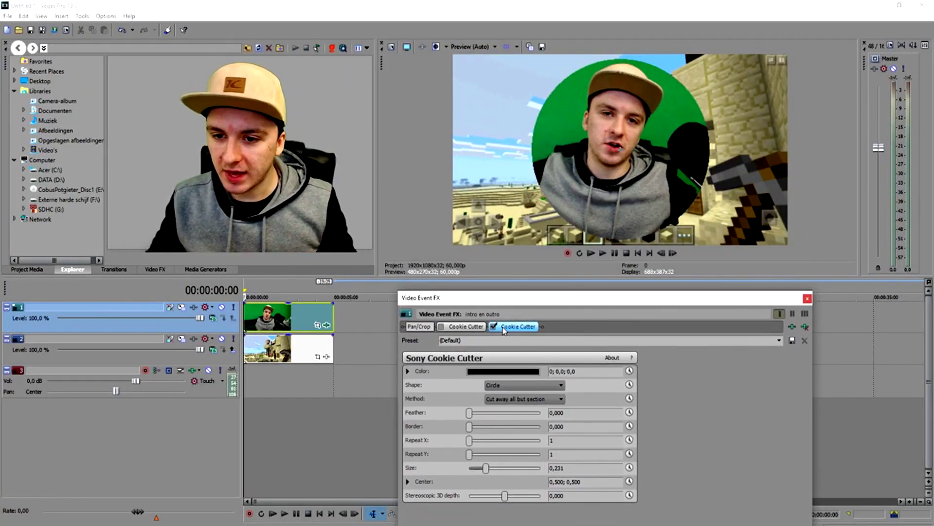
pyautogui.click(506, 386)
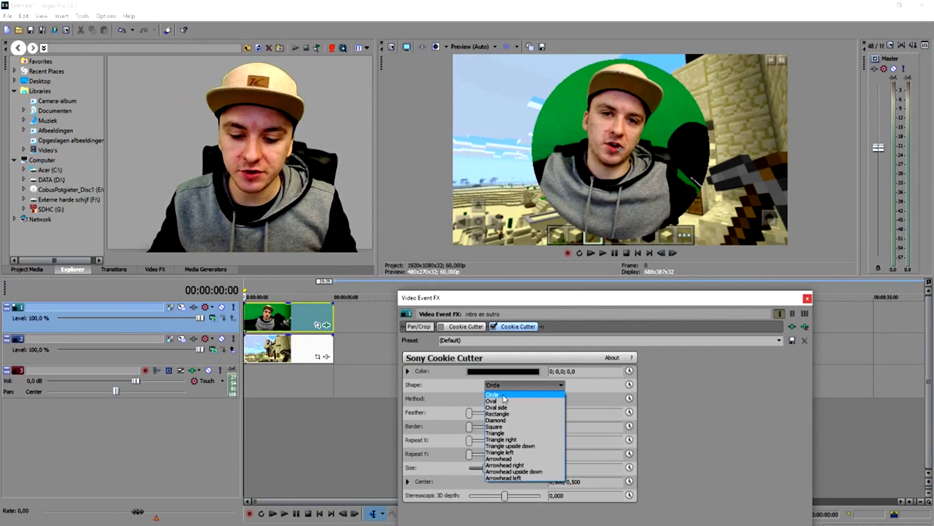
pyautogui.click(503, 395)
pyautogui.press('Down')
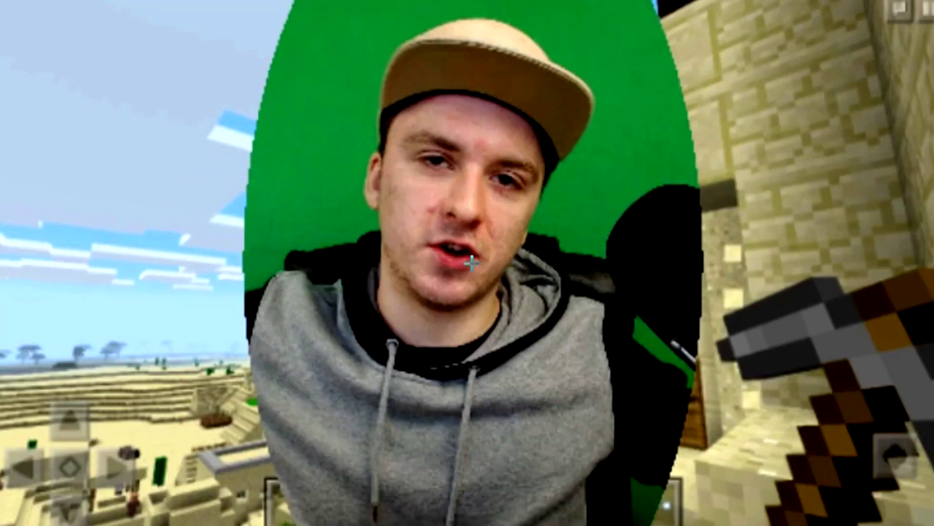
pyautogui.press('Down')
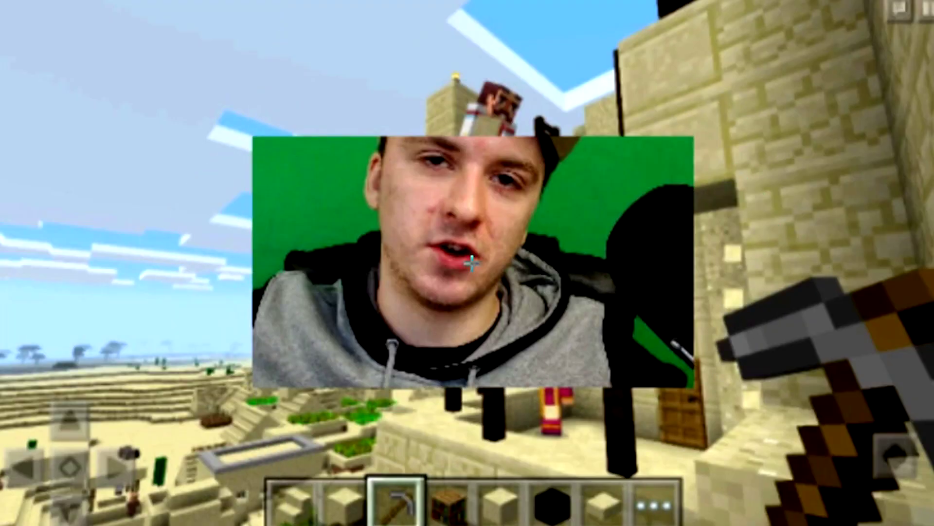
pyautogui.press('Down')
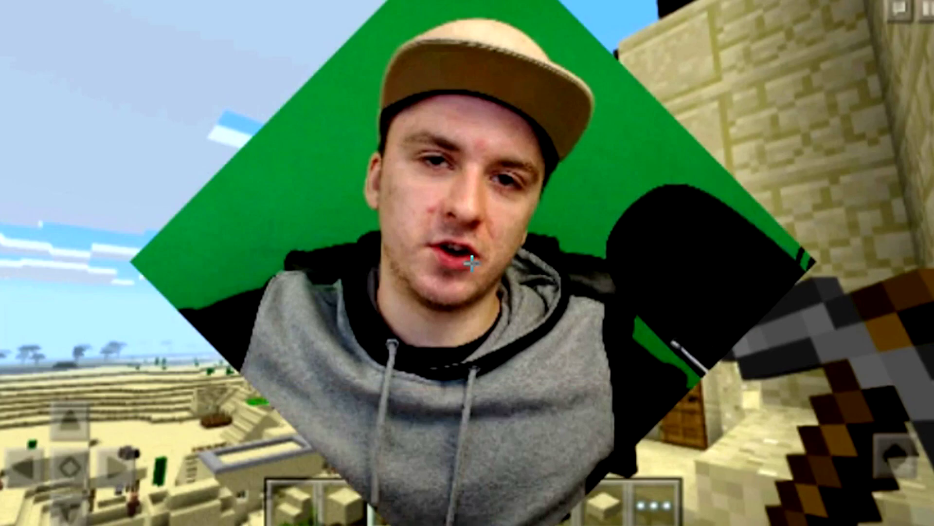
pyautogui.press('Down')
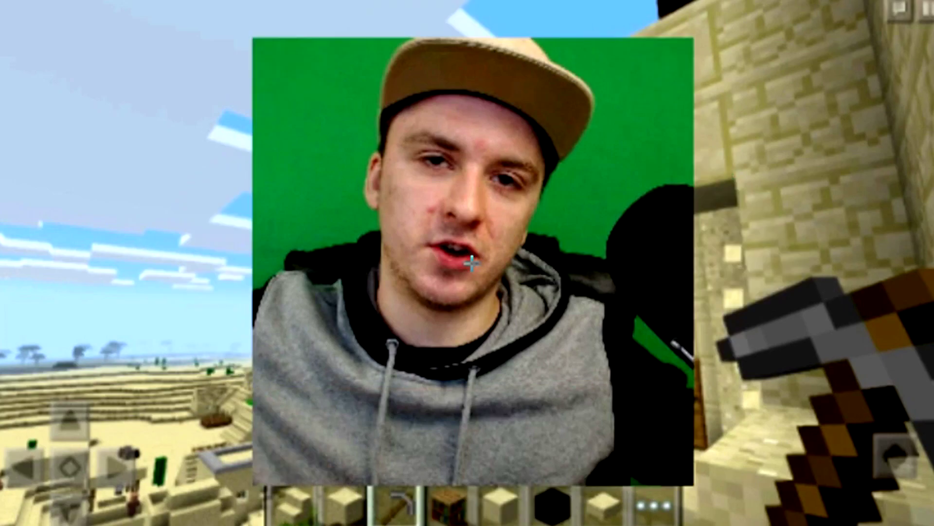
pyautogui.press('Down')
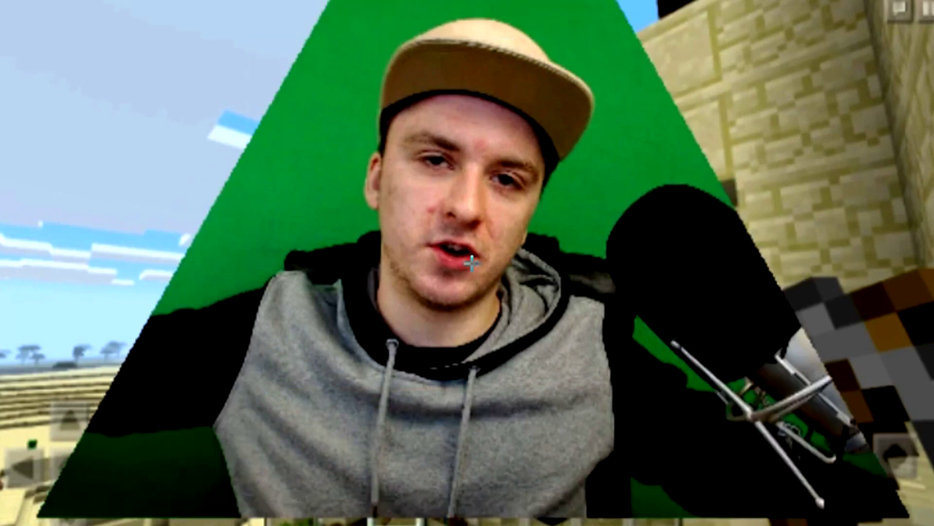
pyautogui.press('Down')
pyautogui.press('Down')
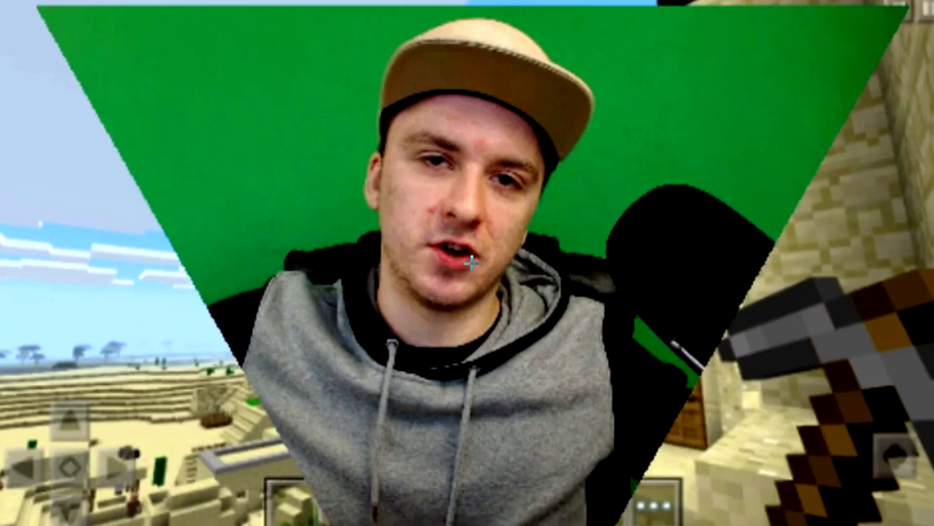
pyautogui.press('Down')
pyautogui.press('Down')
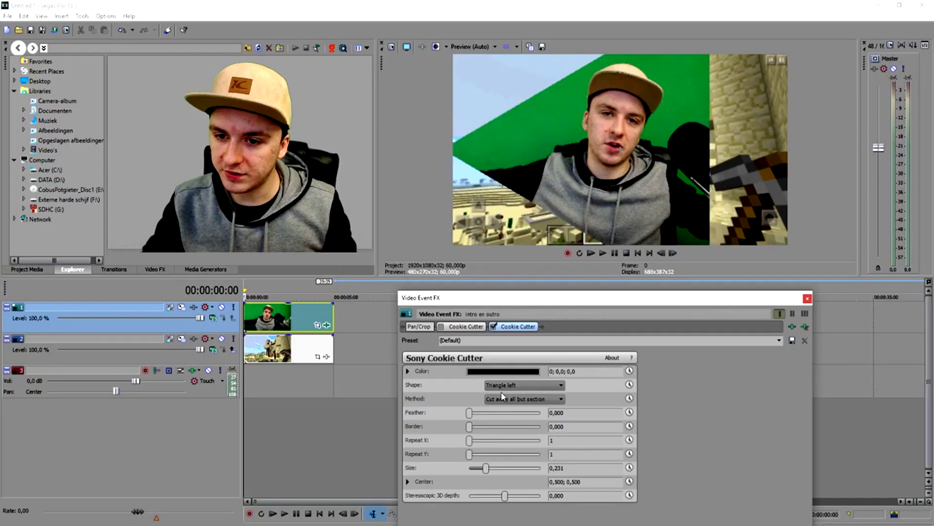
pyautogui.press('Down')
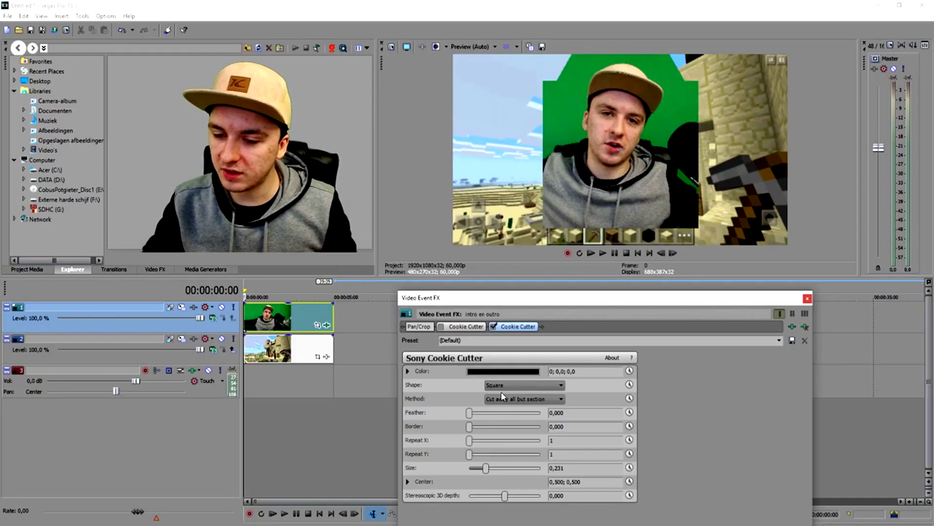
pyautogui.press('Down')
pyautogui.press('Down')
pyautogui.press('Up')
pyautogui.press('Up')
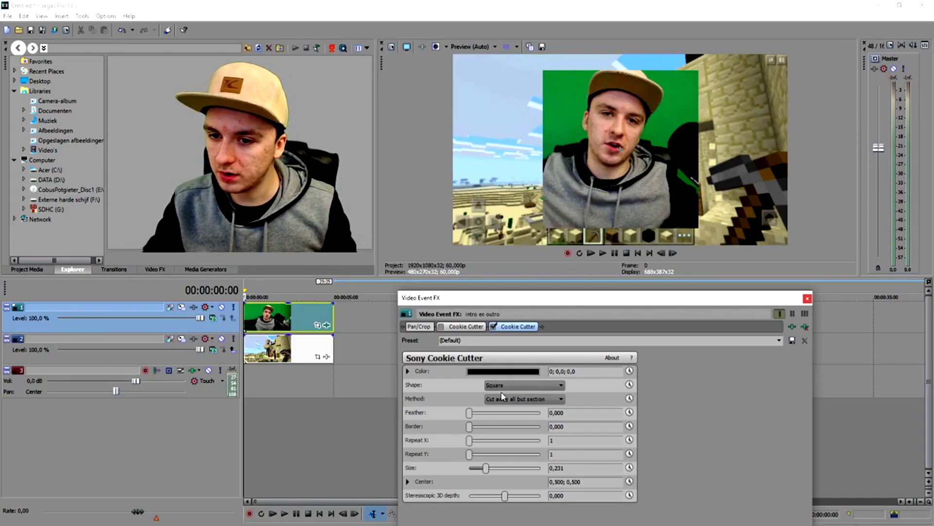
# Step: Test the cutout's Repeat X, enlarge its size to 0,231 and set stereoscopic depth to 0,014
pyautogui.moveTo(489, 299); pyautogui.dragTo(493, 255)
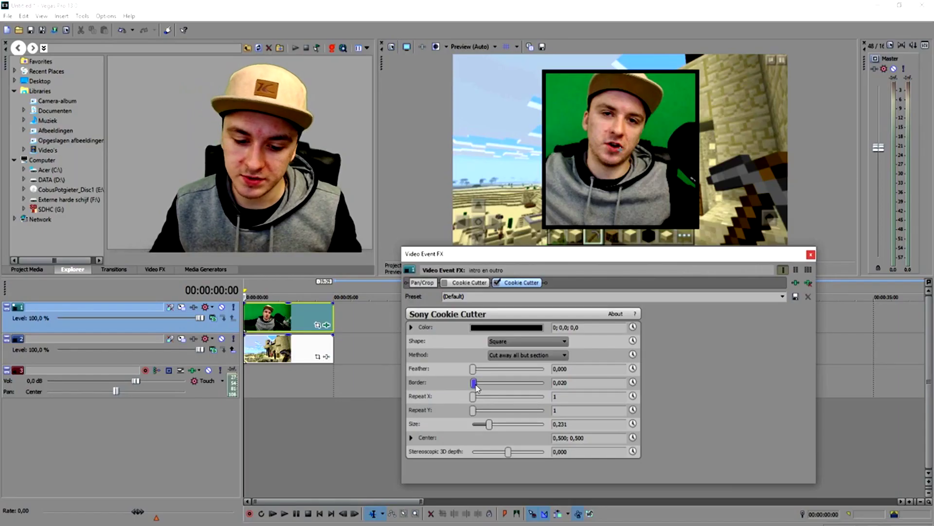
pyautogui.moveTo(472, 396); pyautogui.dragTo(510, 396)
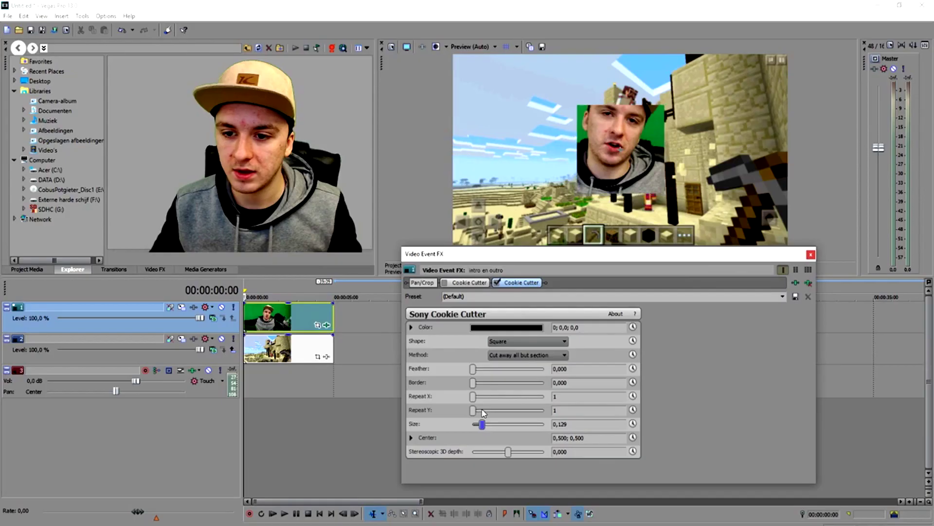
pyautogui.moveTo(482, 412); pyautogui.dragTo(489, 408)
pyautogui.moveTo(508, 452); pyautogui.dragTo(513, 452)
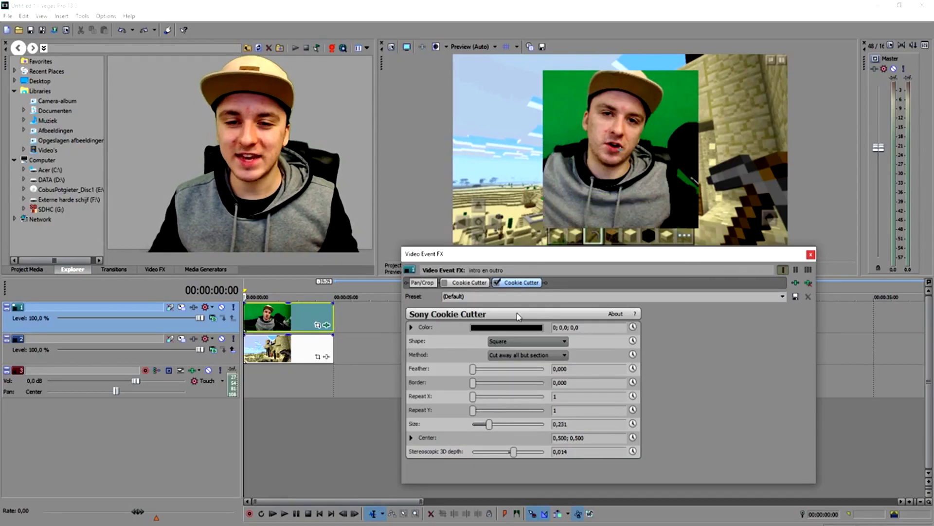
# Step: Set the Cookie Cutter shape back to Circle and close the effect settings
pyautogui.click(527, 342)
pyautogui.click(528, 351)
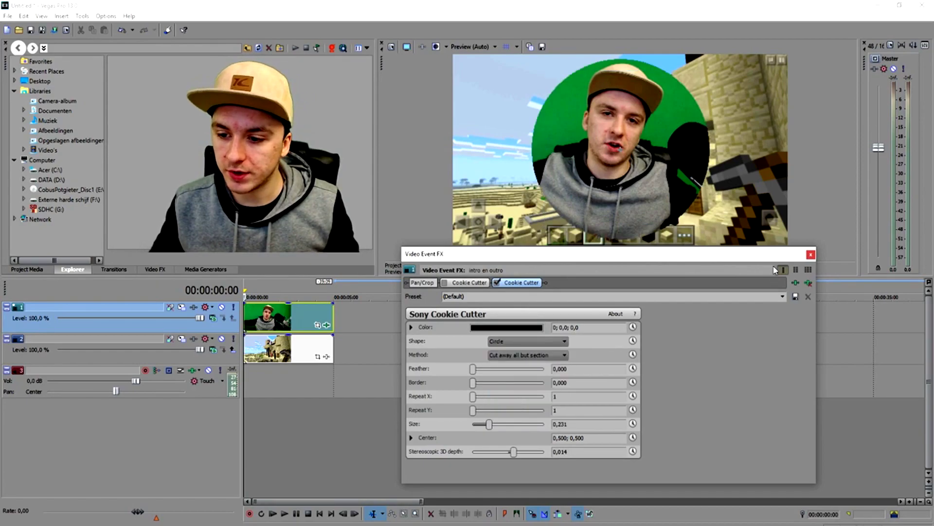
pyautogui.click(811, 255)
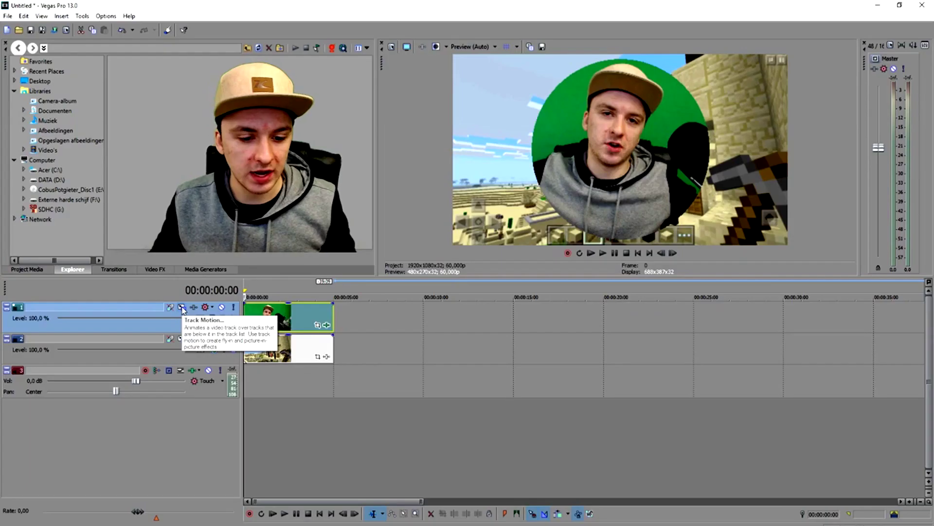
# Step: In Track Motion, shrink the webcam circle to about half size and move it top-right
pyautogui.click(181, 307)
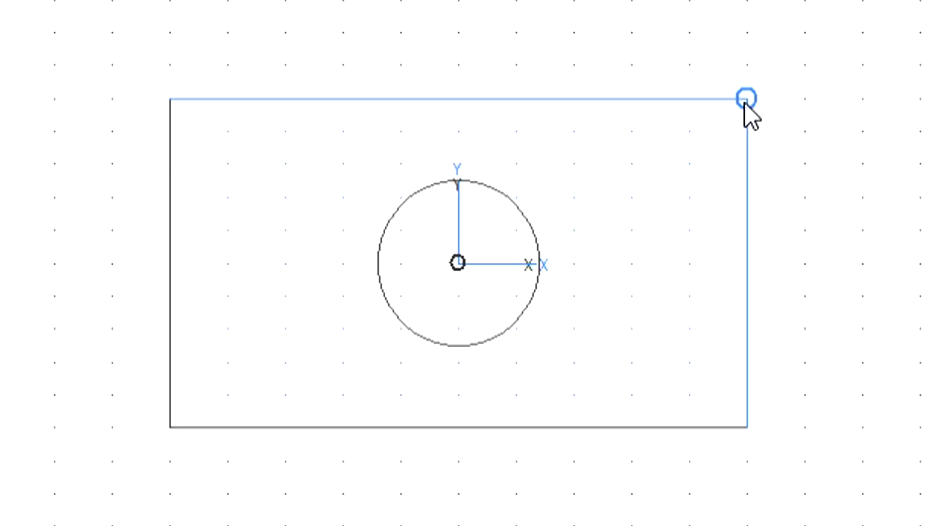
pyautogui.moveTo(635, 367); pyautogui.dragTo(615, 377)
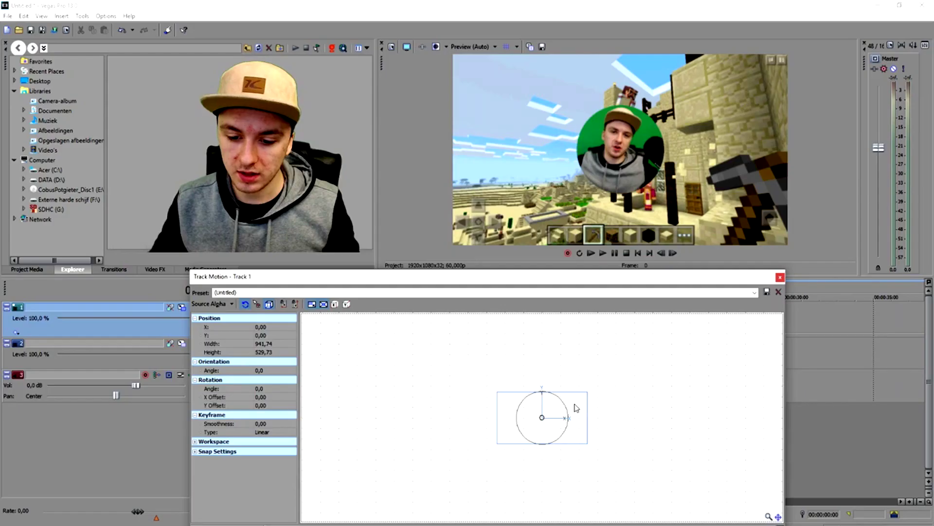
pyautogui.moveTo(576, 407); pyautogui.dragTo(634, 382)
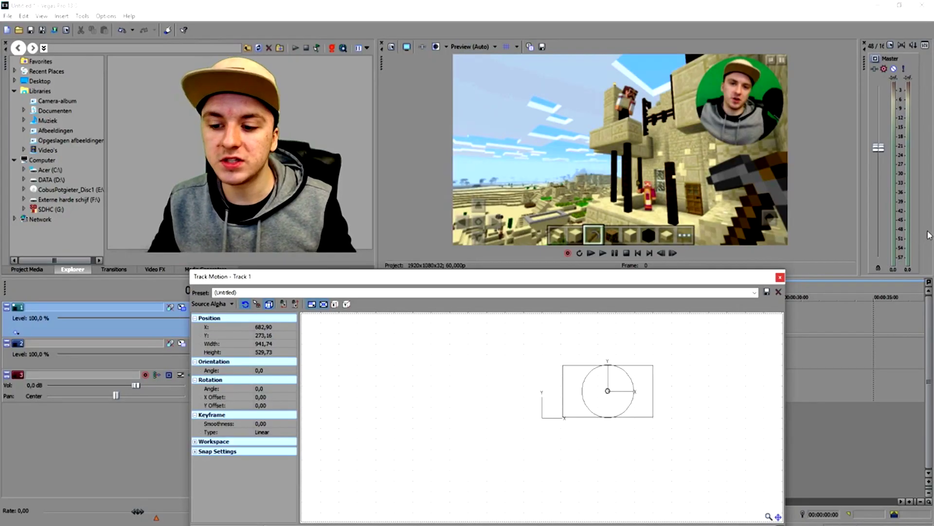
pyautogui.click(735, 137)
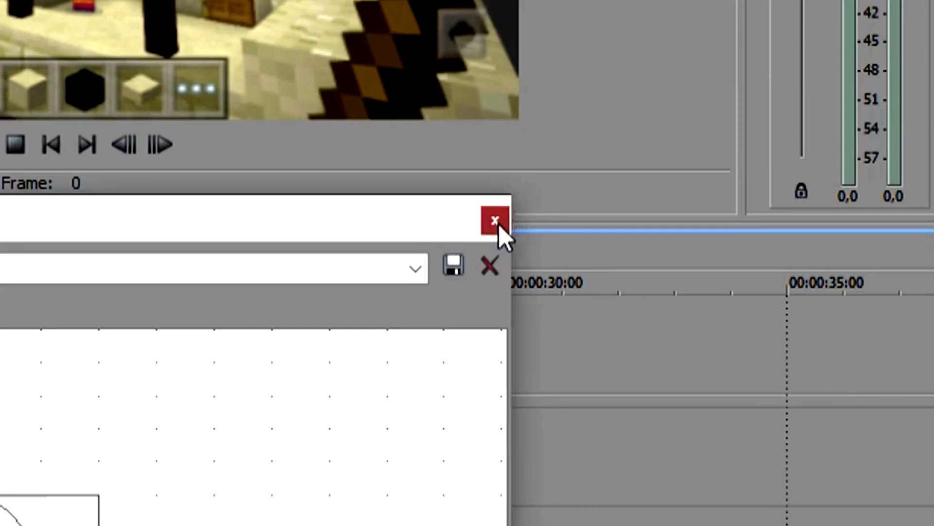
pyautogui.click(778, 276)
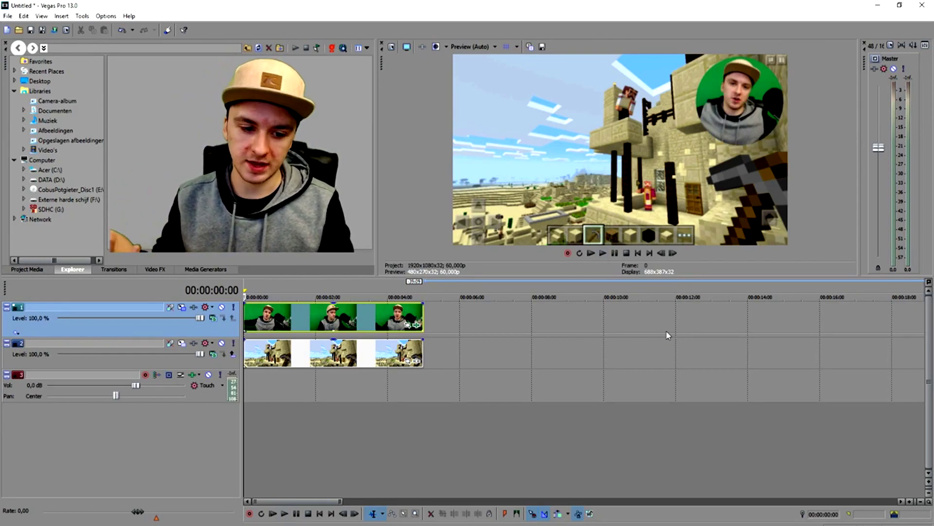
# Step: Play back the timeline to preview the circular webcam overlay on the Minecraft footage
pyautogui.press('space')
pyautogui.scroll(2, 329, 317)
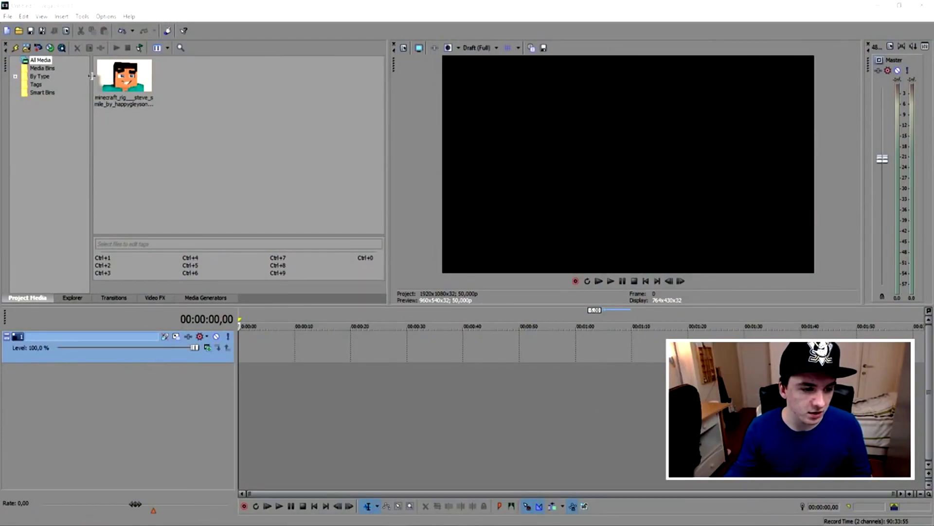
# Step: Place the Minecraft Steve image on the timeline and open its Event Pan/Crop window
pyautogui.moveTo(120, 76); pyautogui.dragTo(251, 350)
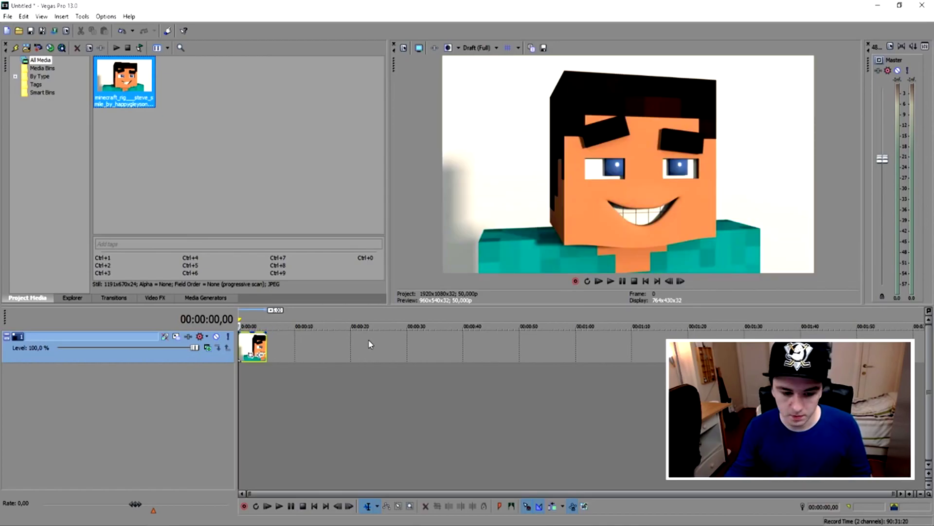
pyautogui.scroll(3, 370, 344)
pyautogui.scroll(2, 370, 344)
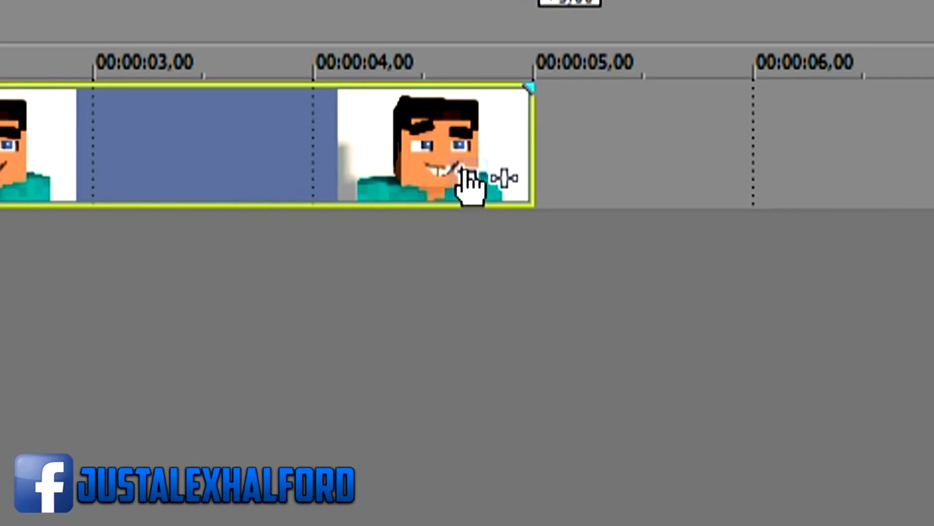
pyautogui.click(470, 184)
pyautogui.moveTo(498, 301); pyautogui.dragTo(443, 89)
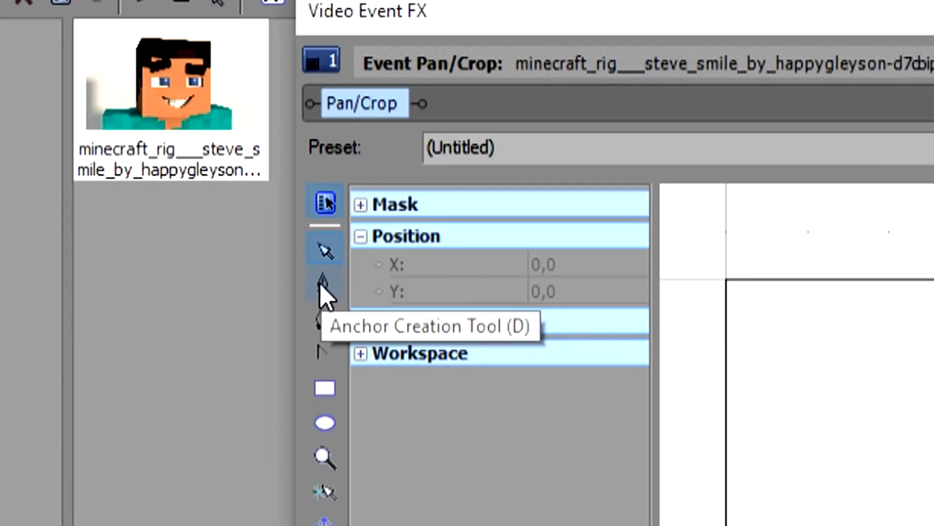
# Step: Select the Anchor Creation Tool in the Pan/Crop mask editor
pyautogui.click(321, 283)
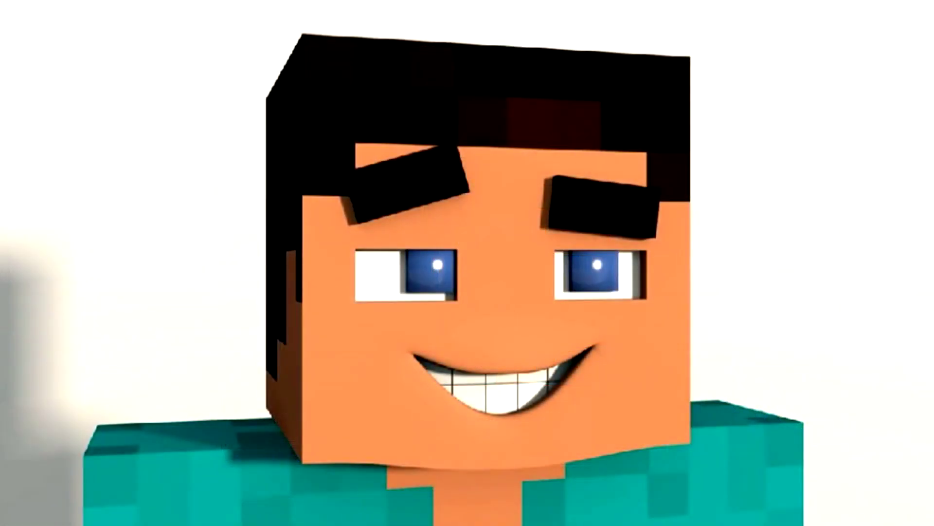
# Step: Place mask points from Steve's lower left along the left shoulder up to the hair's left corner
pyautogui.click(85, 459)
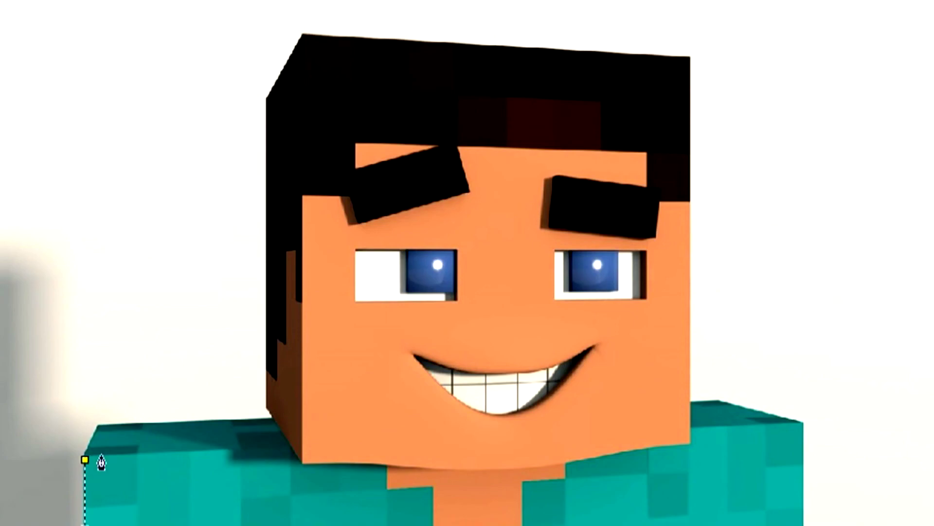
pyautogui.click(100, 428)
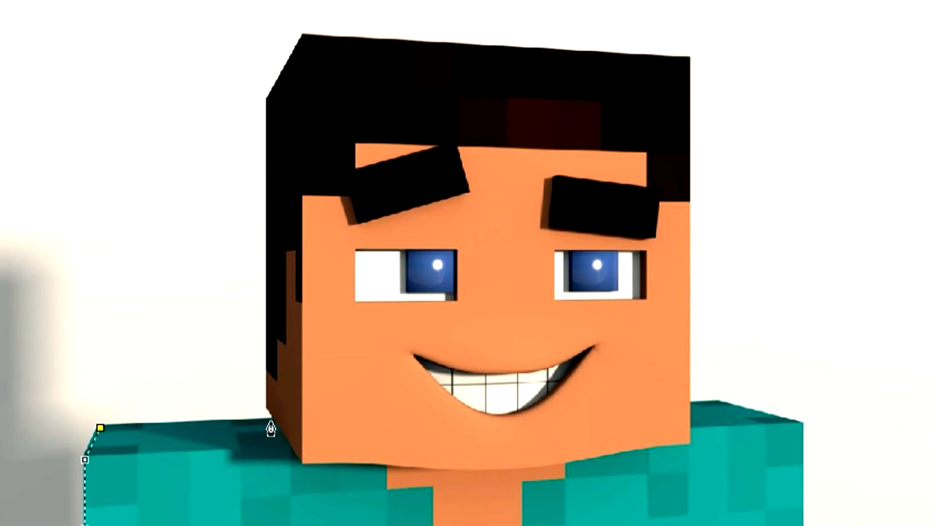
pyautogui.click(271, 420)
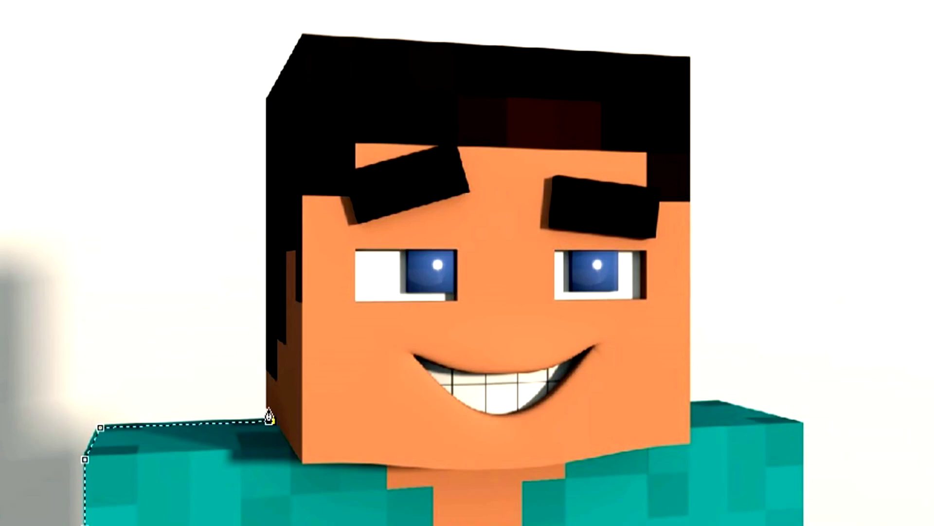
pyautogui.click(267, 409)
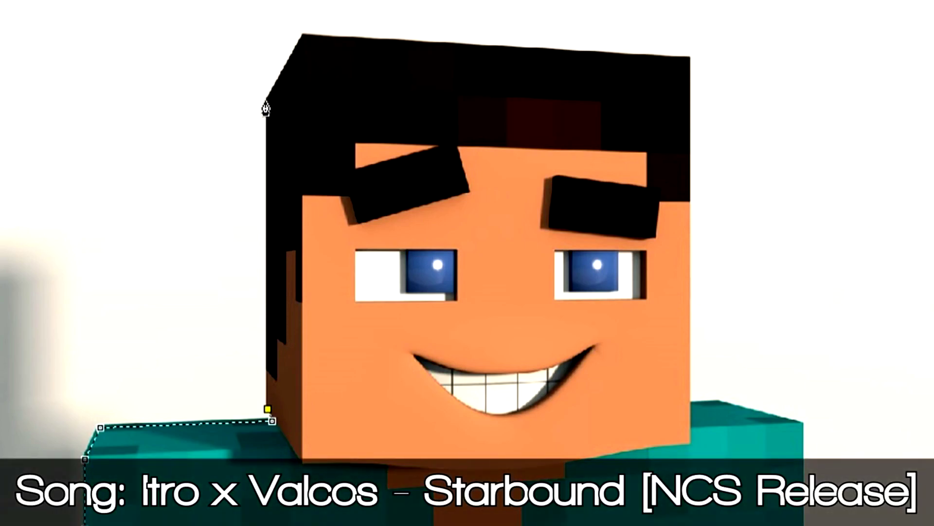
pyautogui.click(266, 101)
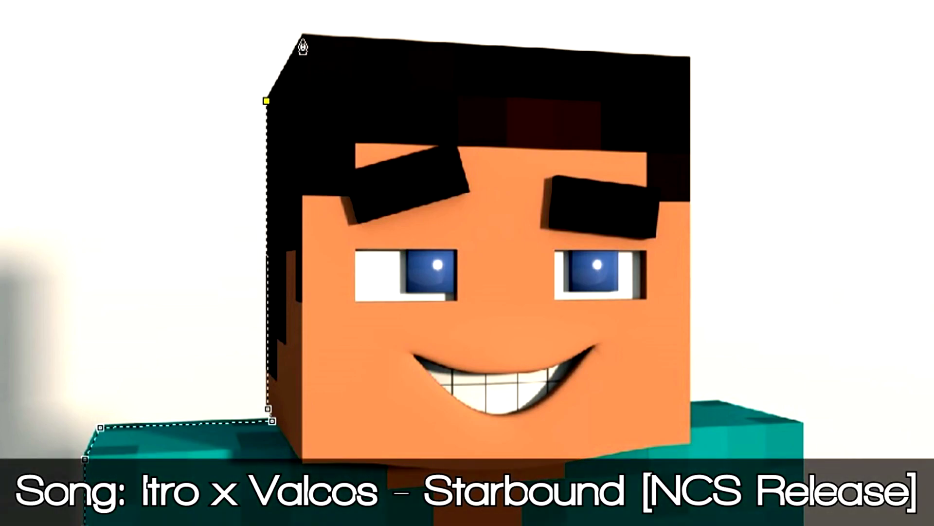
pyautogui.hotkey('ctrl', 'z')
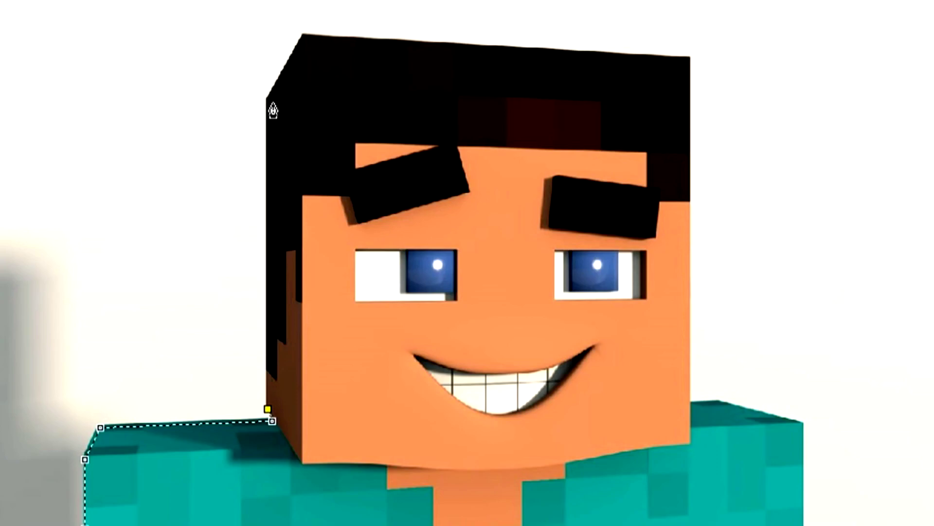
pyautogui.click(267, 102)
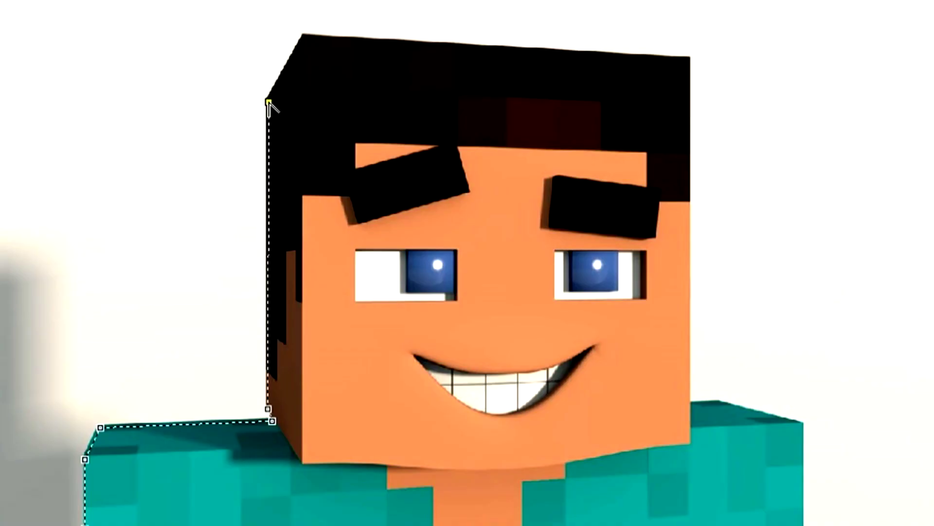
pyautogui.click(283, 92)
pyautogui.click(268, 99)
# Step: Trace the mask over the hair's top, down the right side and shoulder, and close it at the first point
pyautogui.click(304, 37)
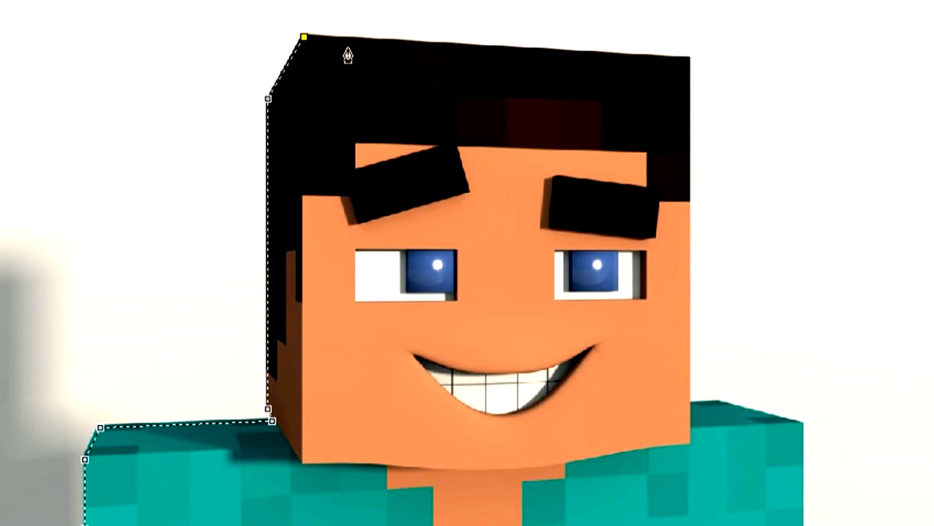
pyautogui.click(688, 58)
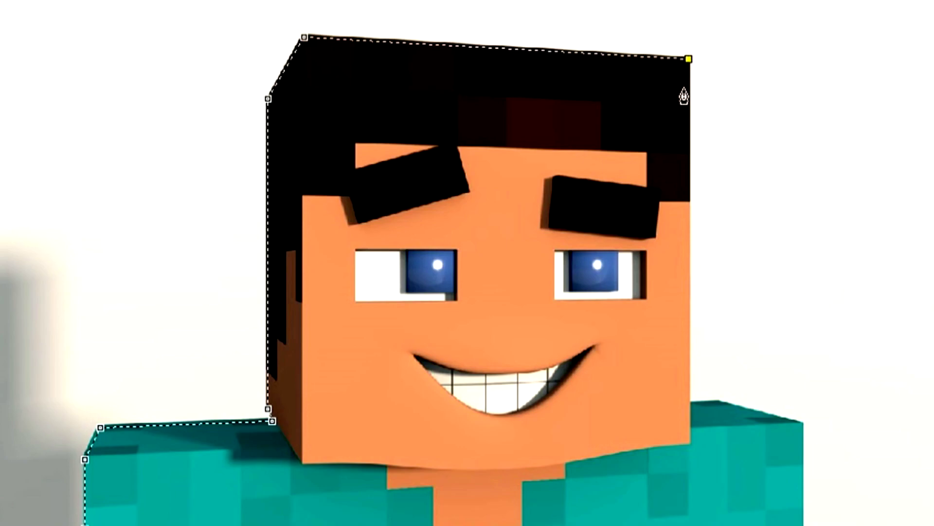
pyautogui.click(690, 403)
pyautogui.click(720, 404)
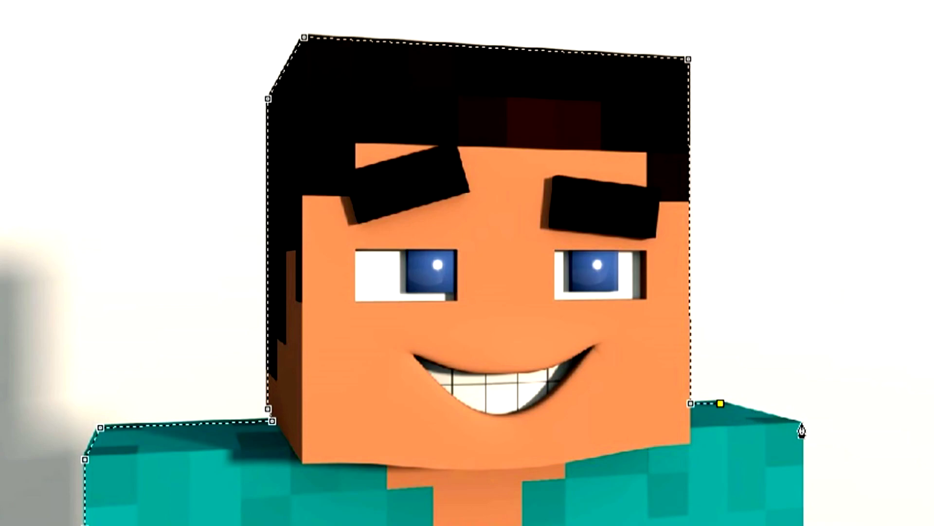
pyautogui.click(802, 425)
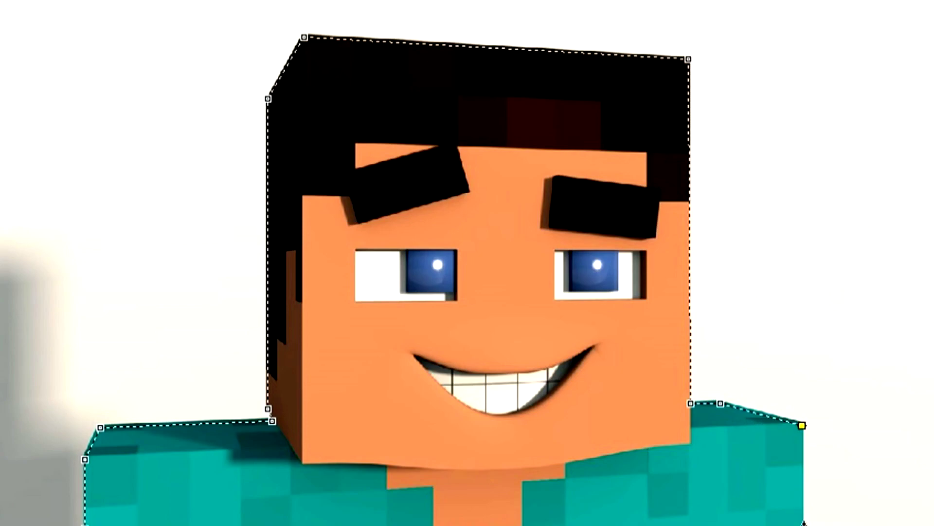
pyautogui.click(802, 525)
pyautogui.hotkey('ctrl', '-')
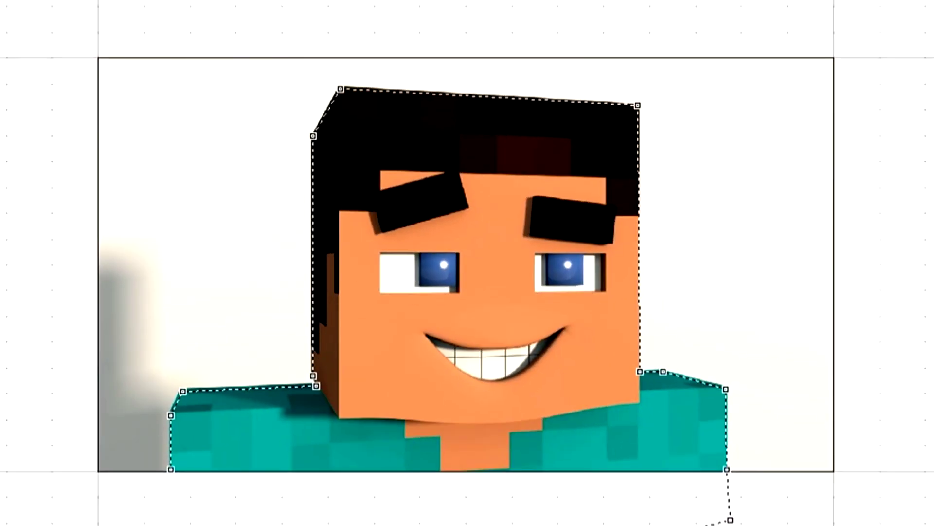
pyautogui.click(171, 505)
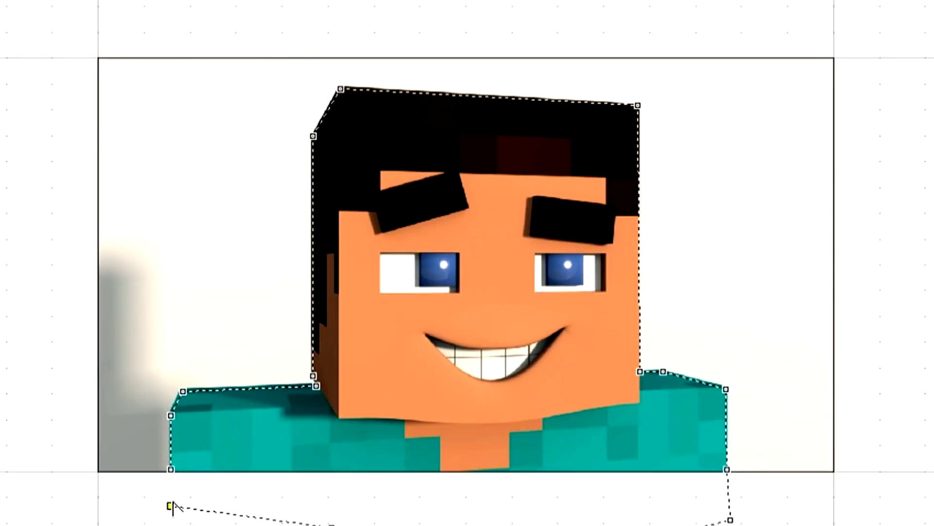
pyautogui.click(170, 469)
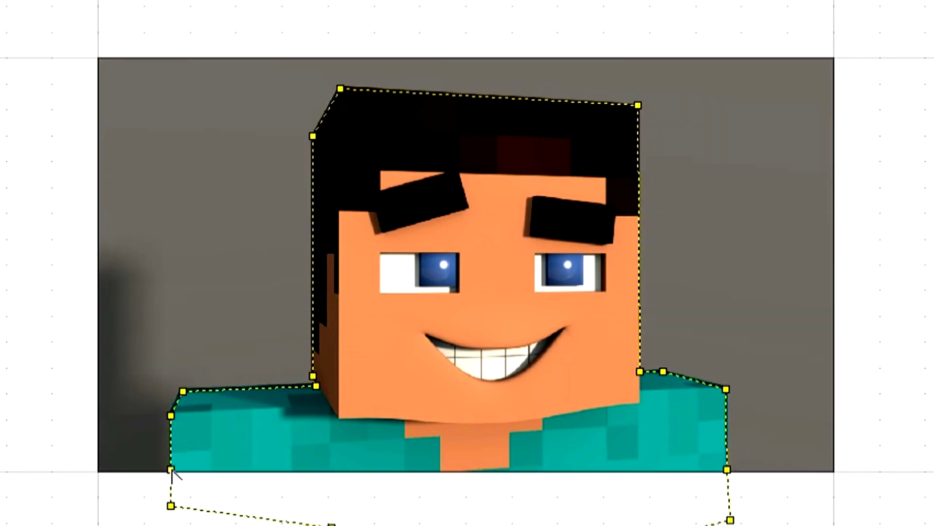
pyautogui.click(170, 469)
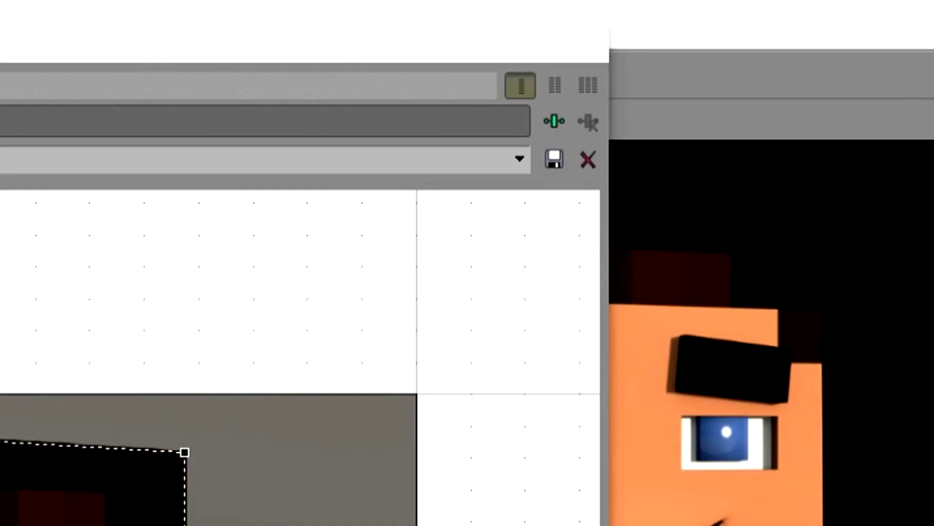
# Step: Close the Event Pan/Crop window to show masked Steve over black
pyautogui.click(587, 49)
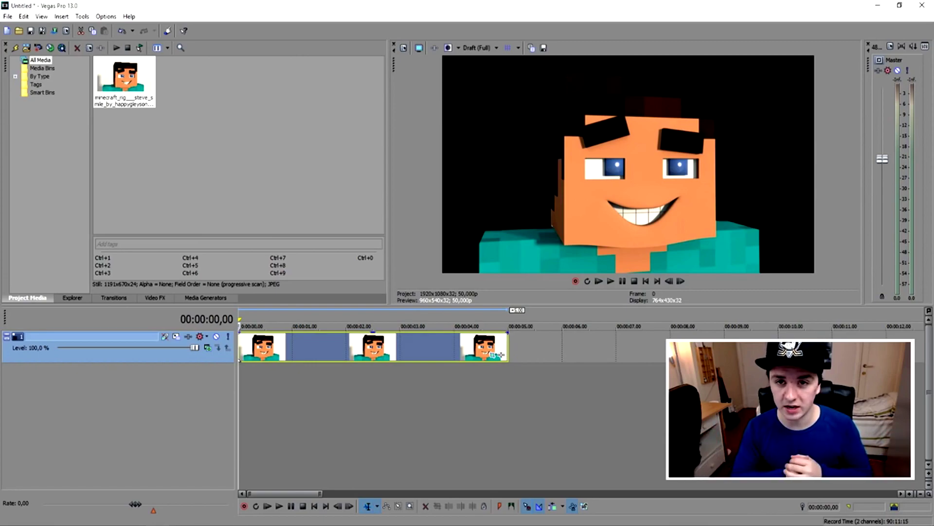
# Step: Insert a new video track, move Steve onto track 1, and put IMG_7950.JPG on track 2
pyautogui.rightClick(565, 369)
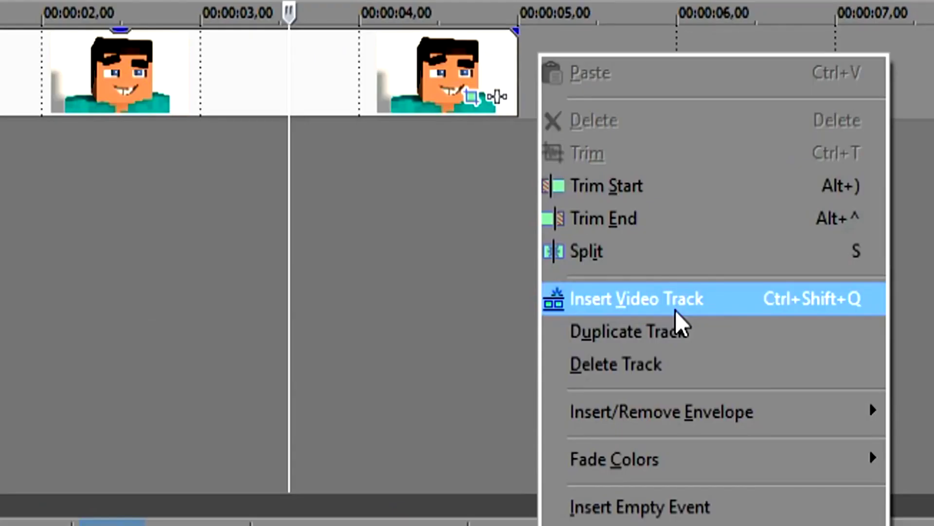
pyautogui.click(675, 302)
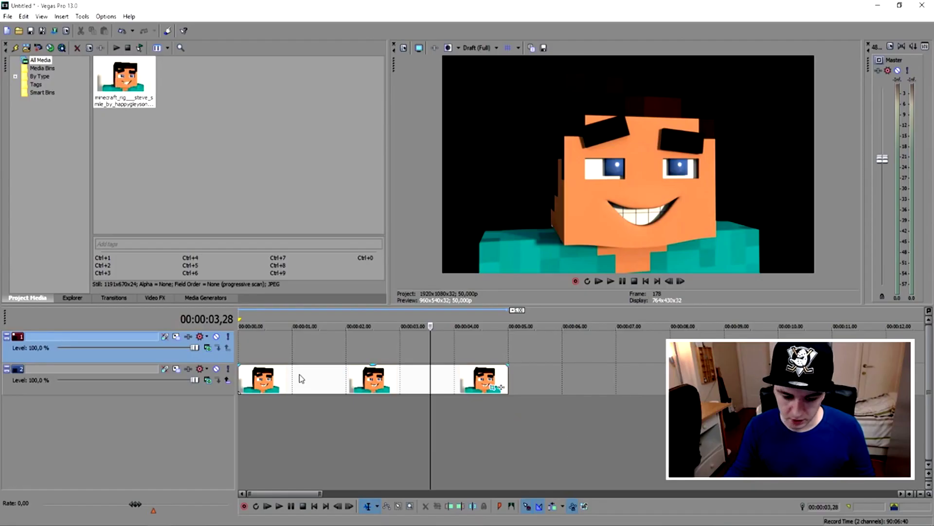
pyautogui.moveTo(299, 375); pyautogui.dragTo(286, 360)
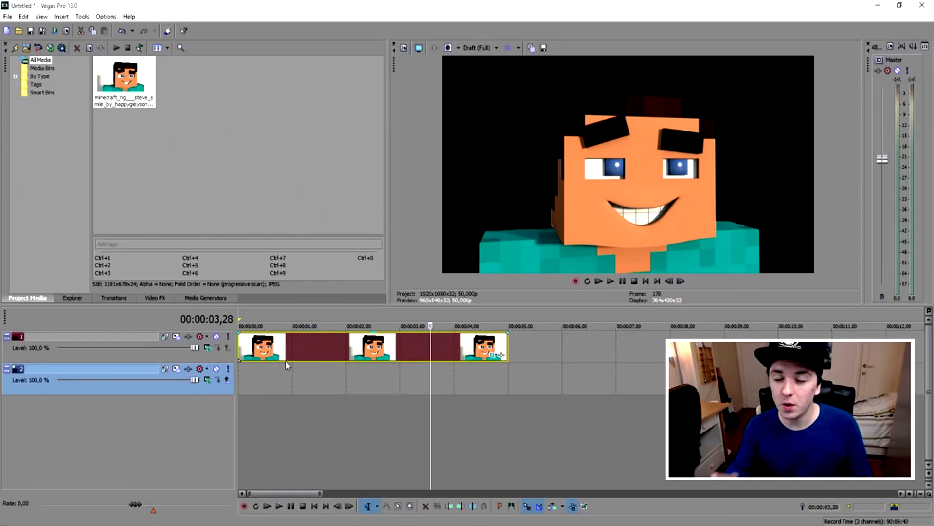
pyautogui.click(258, 378)
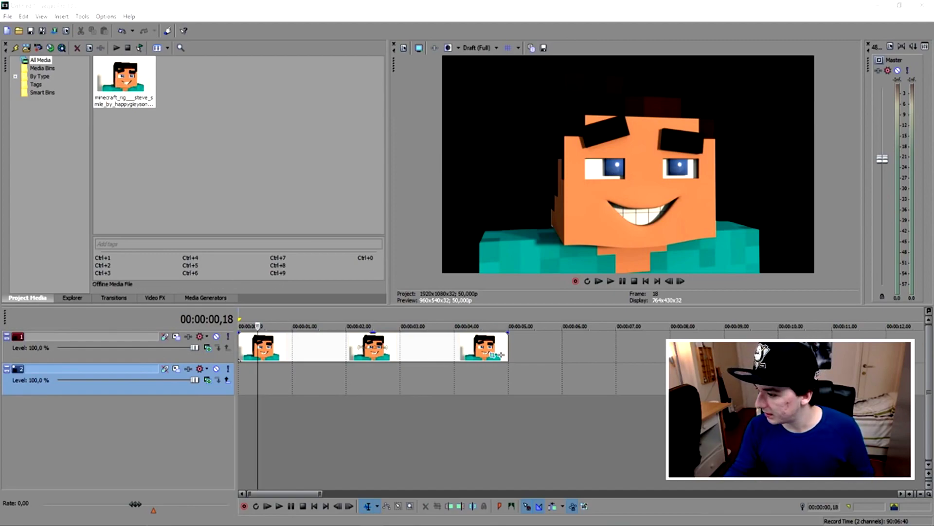
pyautogui.moveTo(415, 381); pyautogui.dragTo(238, 385)
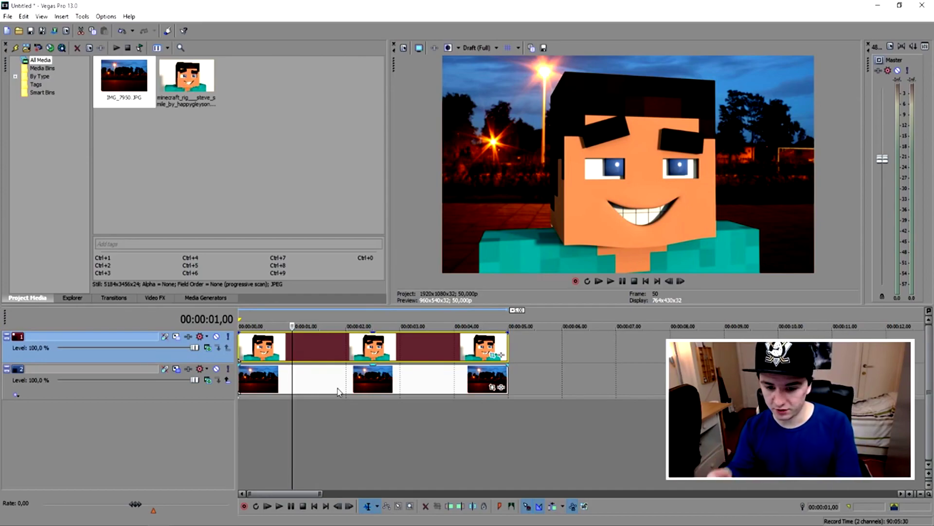
# Step: Delete the old park background photo from track 2 and park the playhead near 2 seconds
pyautogui.moveTo(369, 377); pyautogui.dragTo(424, 383)
pyautogui.press('Delete')
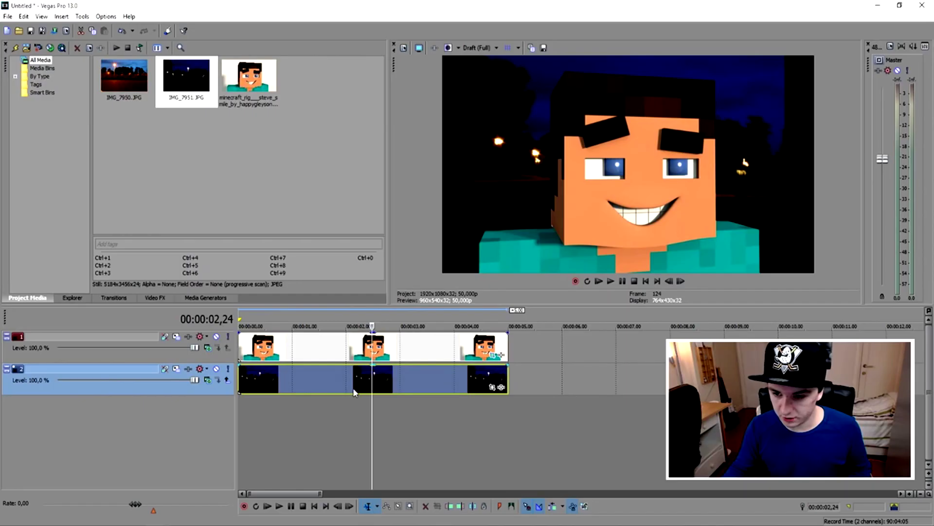
pyautogui.click(357, 389)
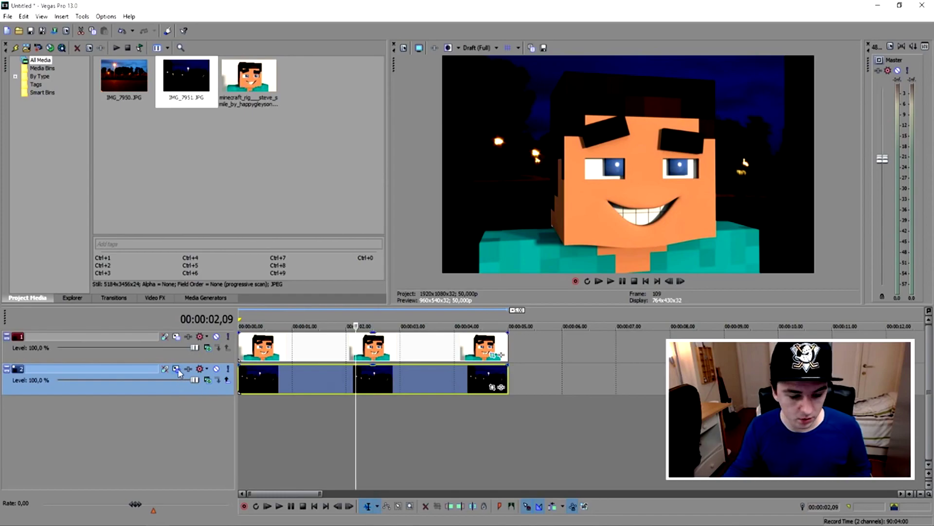